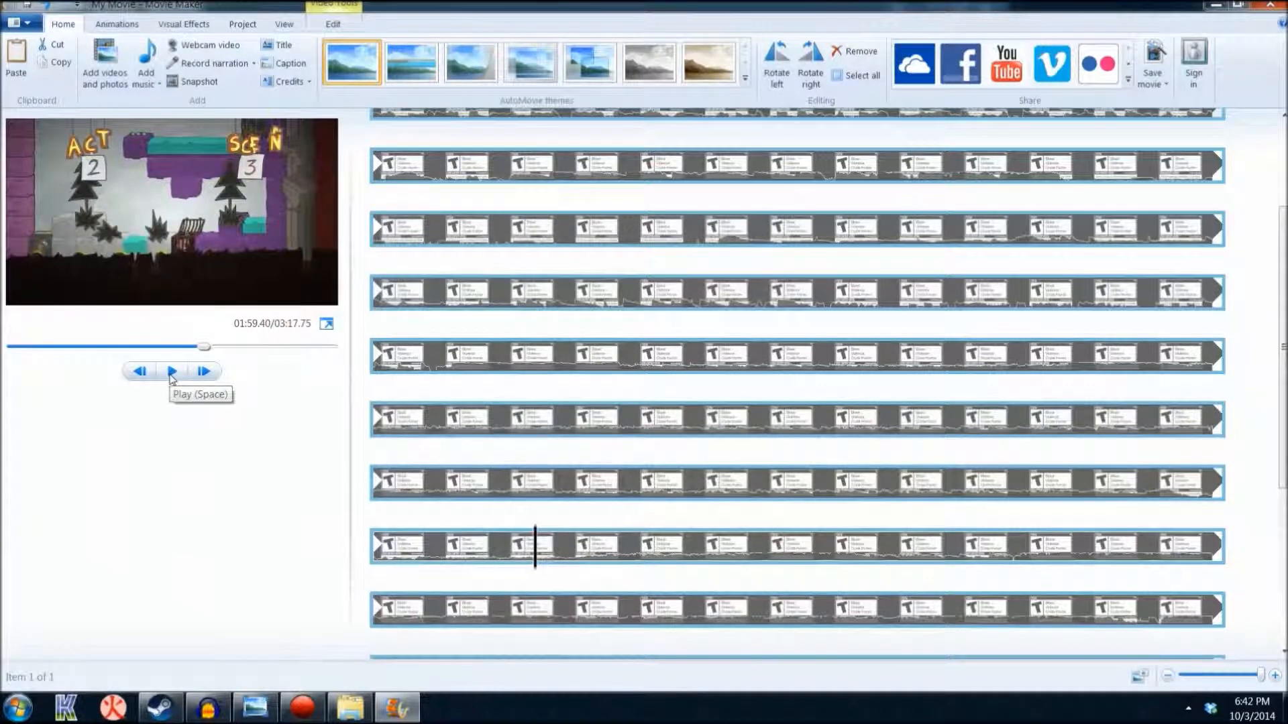
Play the loaded clip from about 1:59 to 2:10, pause it, and close Movie Maker without saving the project
left_click(172, 377)
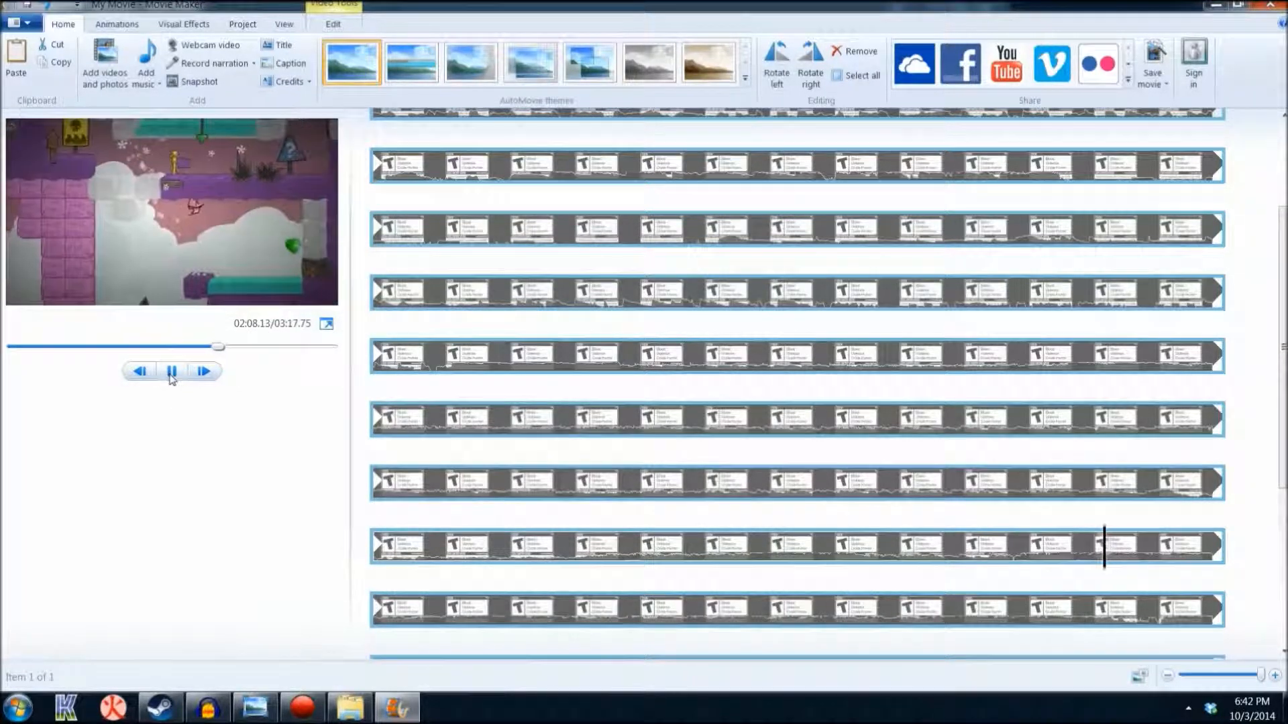
left_click(172, 371)
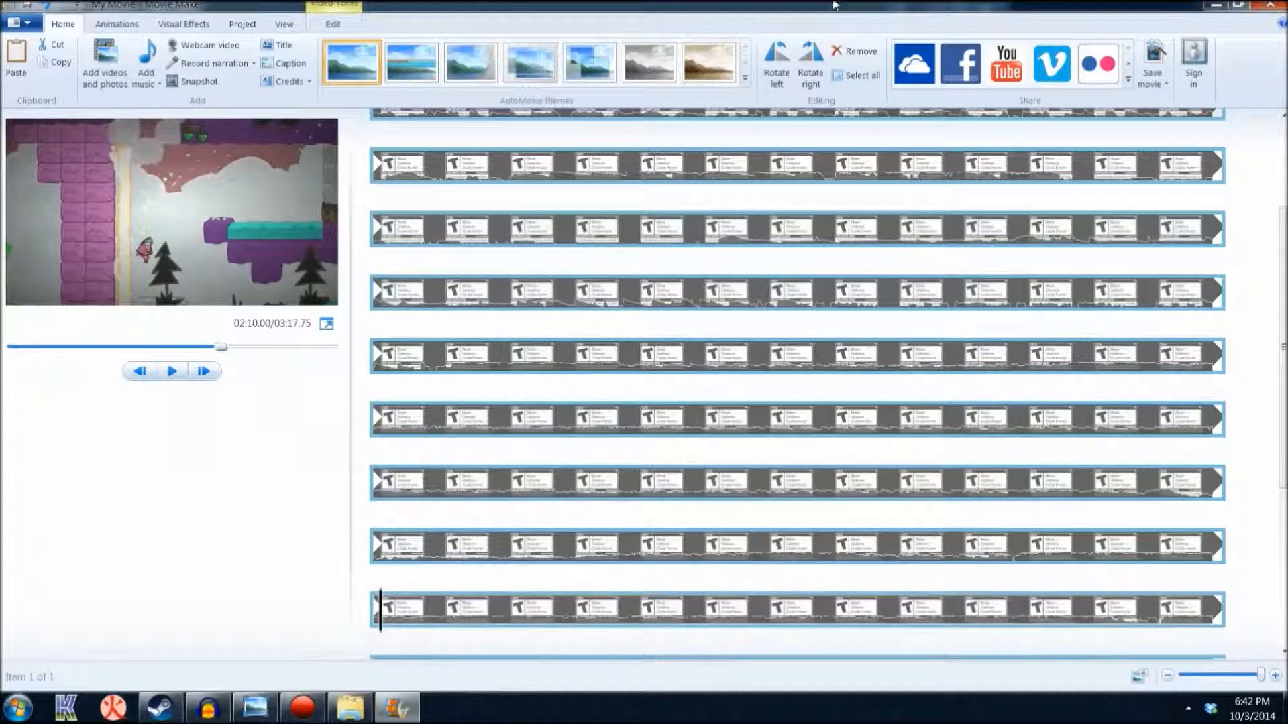
left_click(1270, 5)
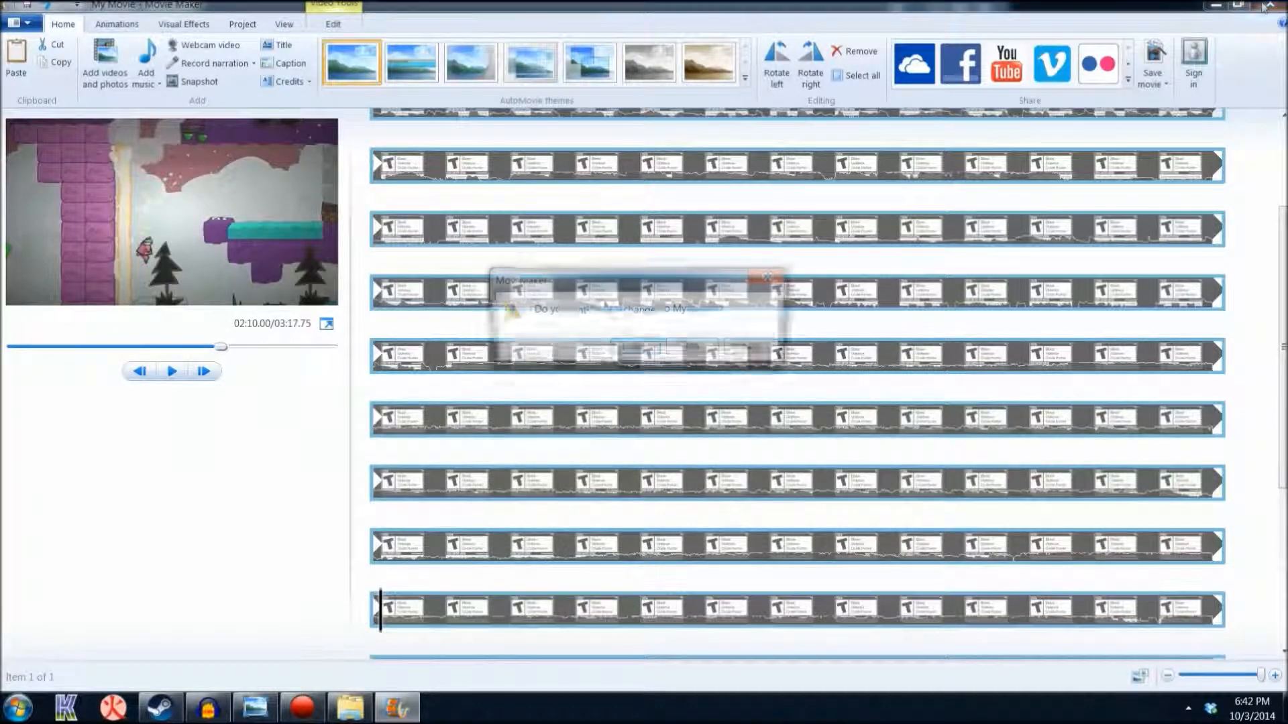
left_click(694, 348)
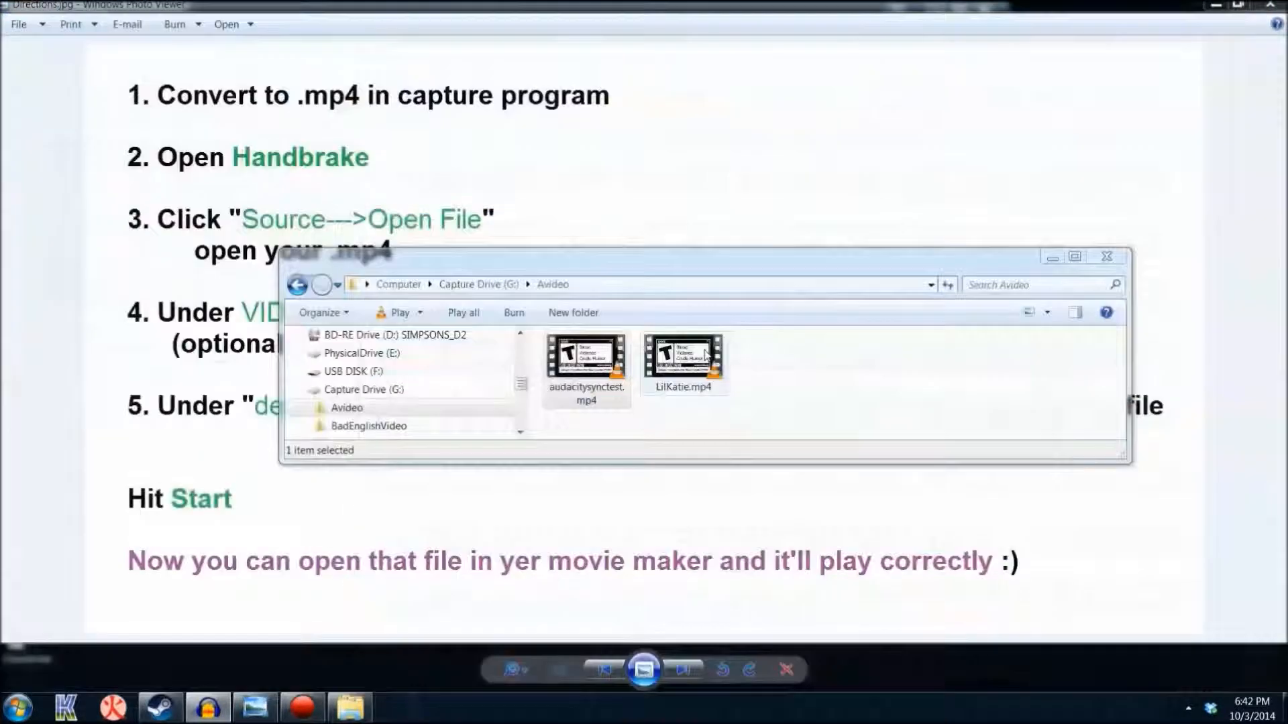
Open LilKatie.mp4 from the Avideo folder in Movie Maker
left_click(706, 355)
right_click(705, 352)
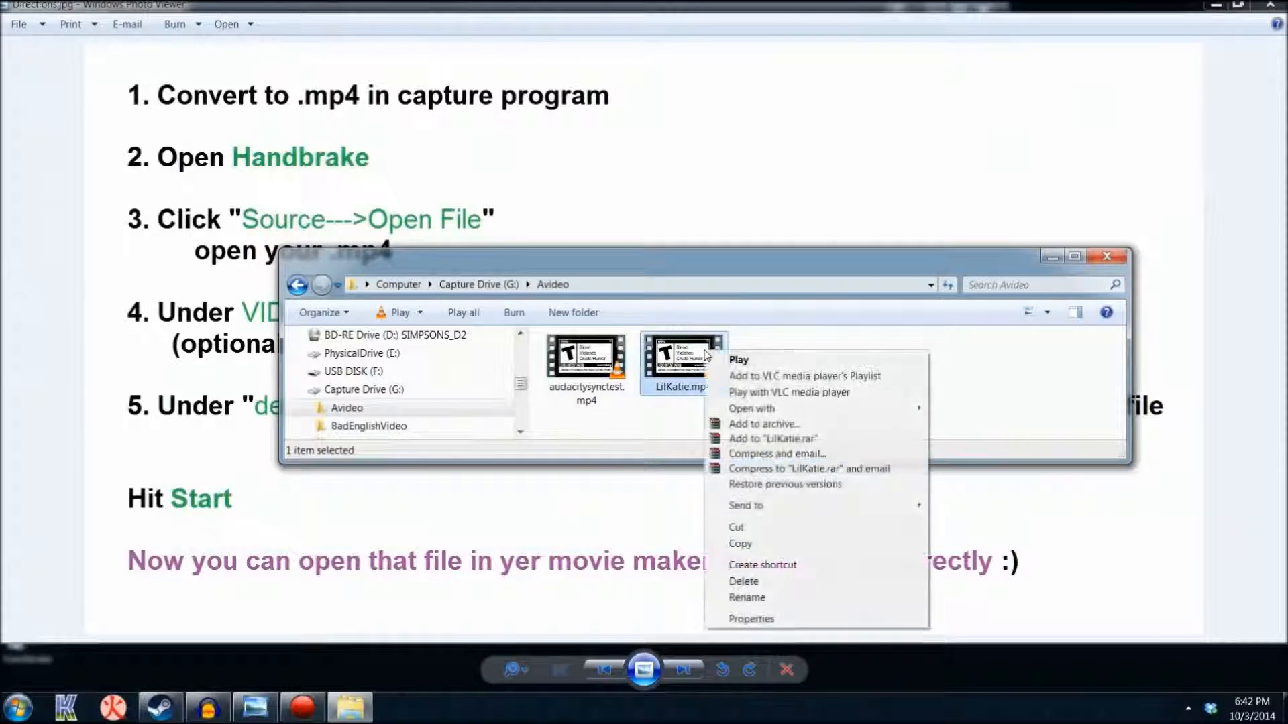
mouse_move(804, 411)
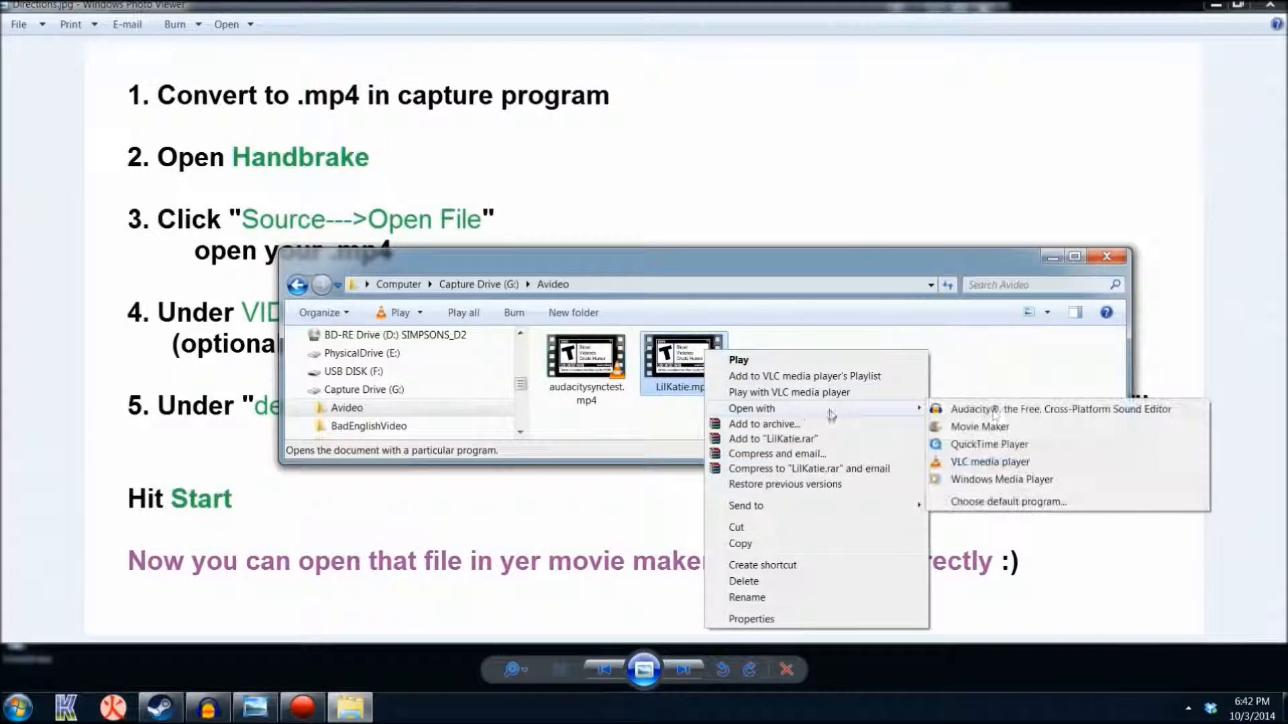
left_click(1107, 425)
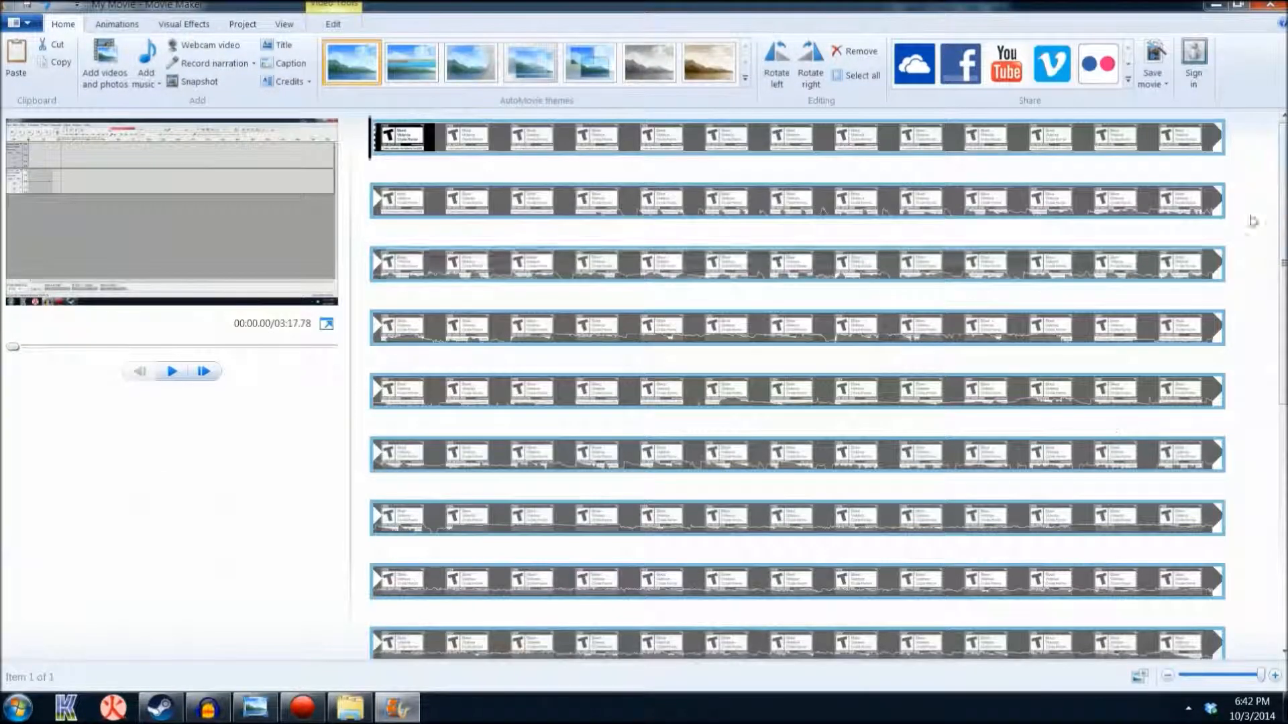
Check several points of the clip on the timeline and place the playhead at about 2:01
left_click_drag(1284, 193, 1284, 437)
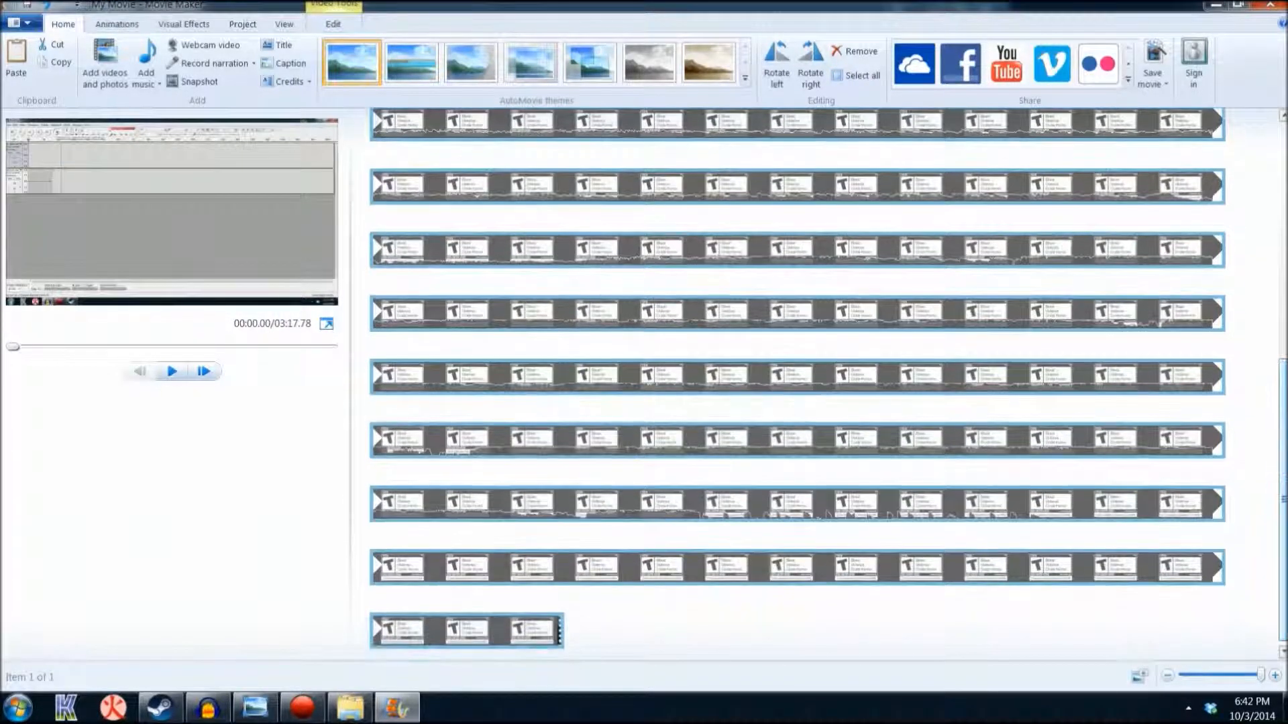
left_click(763, 374)
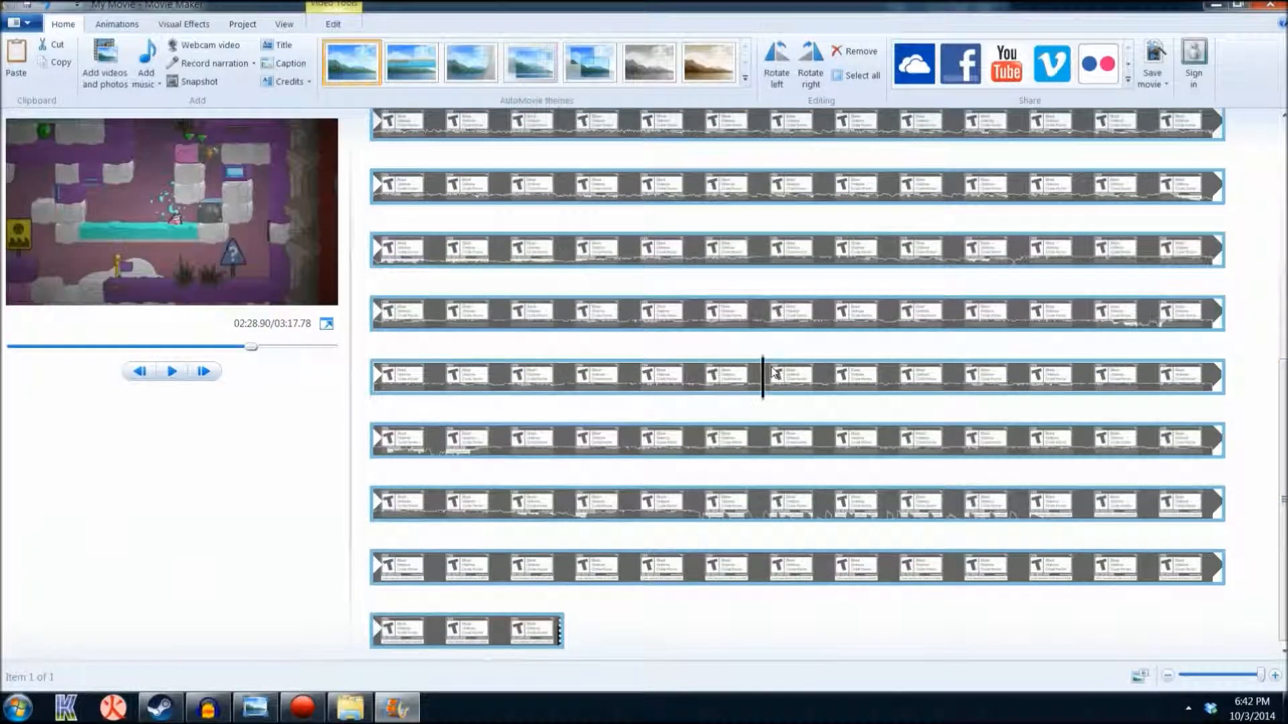
left_click(738, 308)
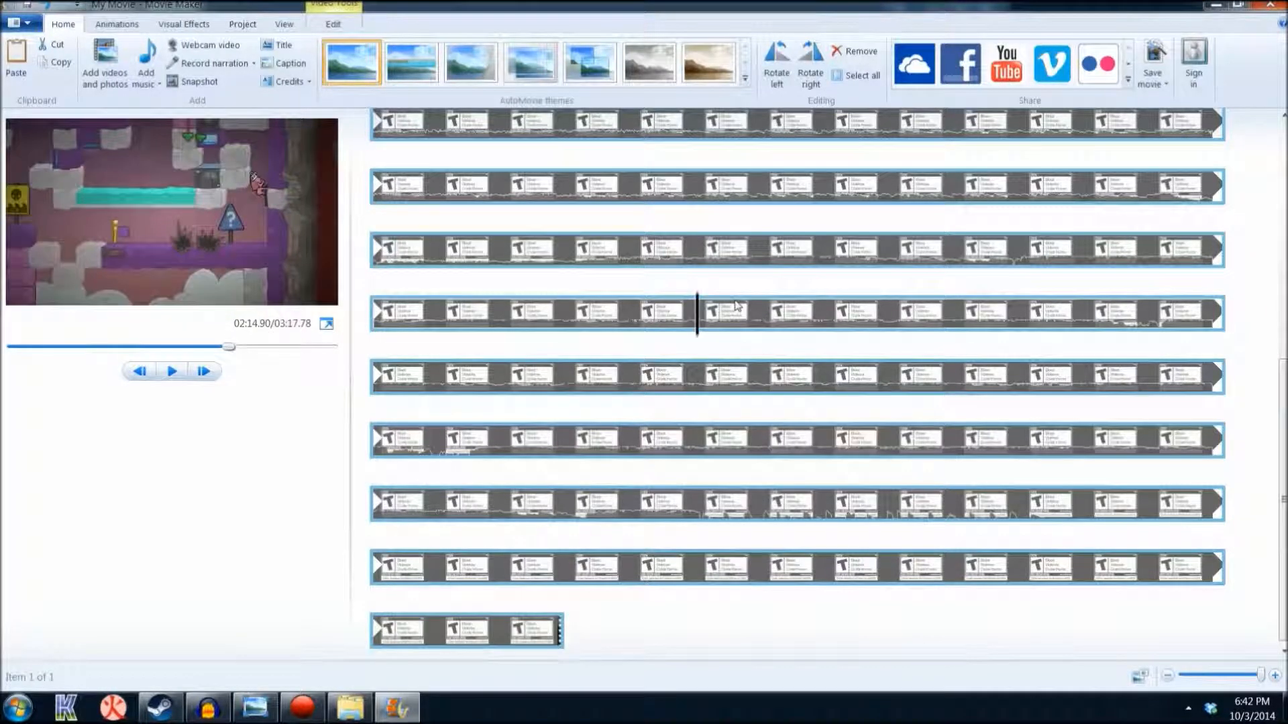
left_click(716, 186)
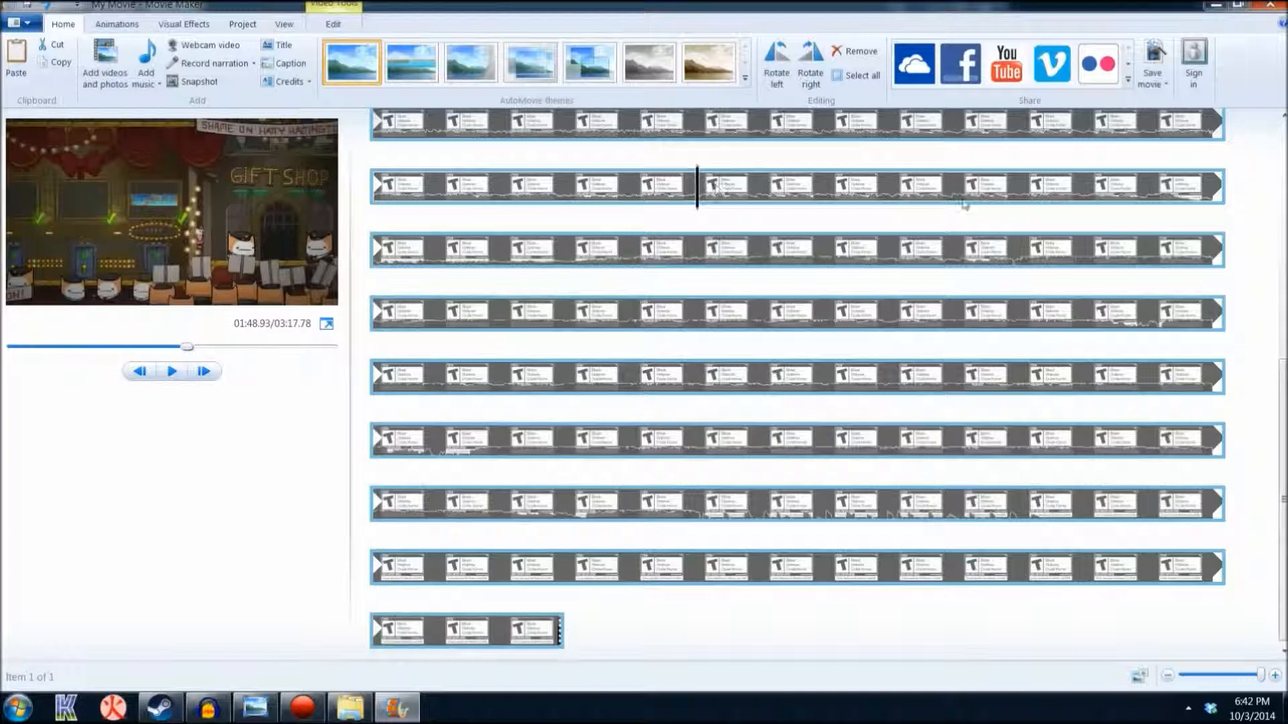
left_click(1132, 179)
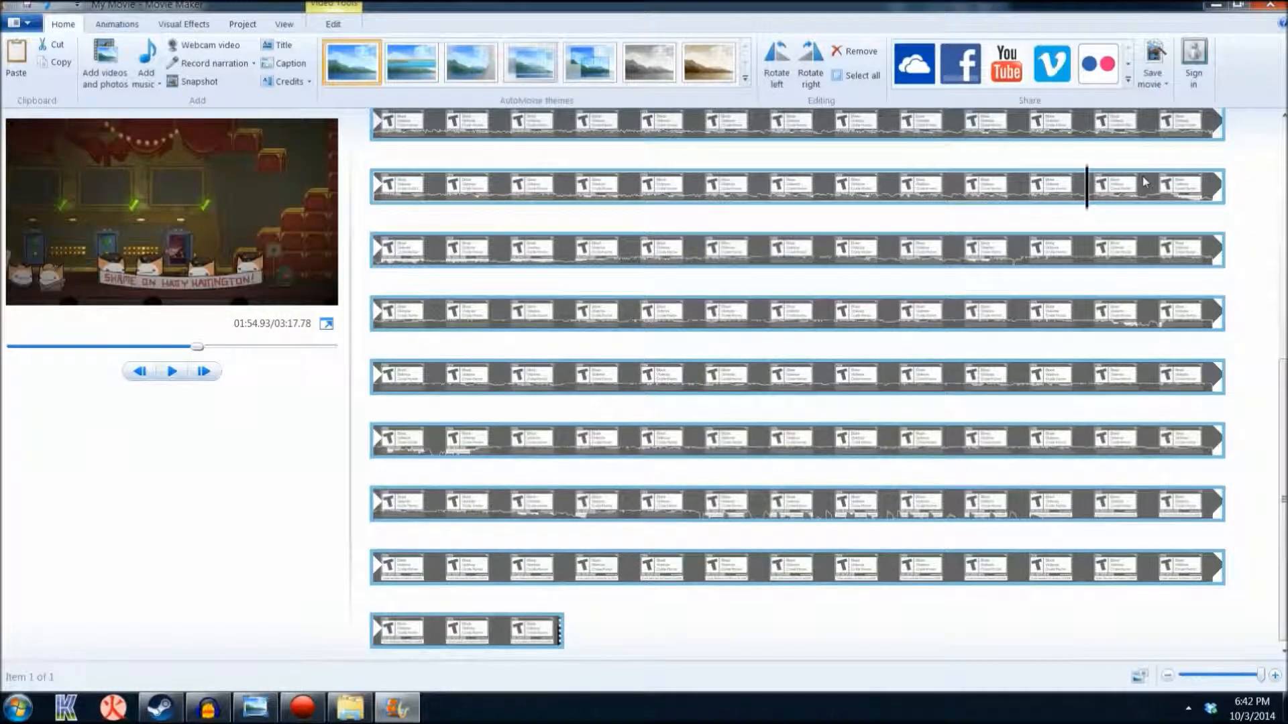
left_click(630, 250)
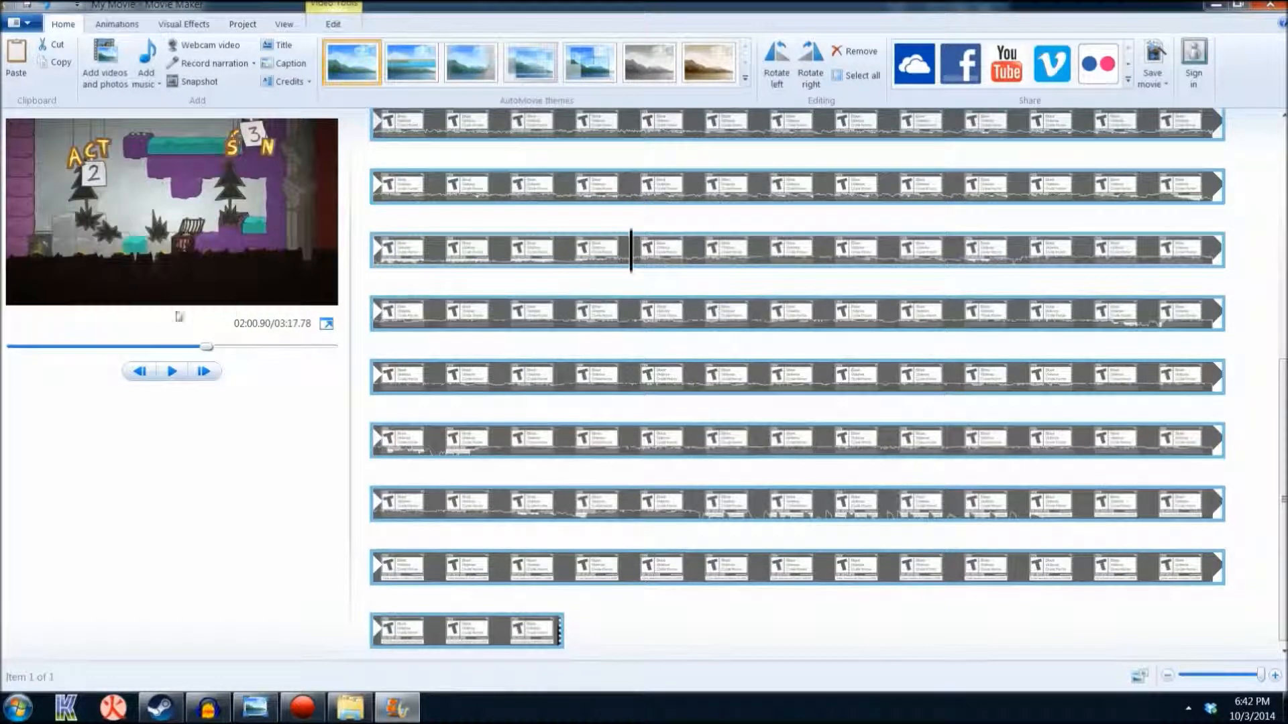
Play the clip until about 2:12, pause it, and close Movie Maker without saving the project
left_click(172, 372)
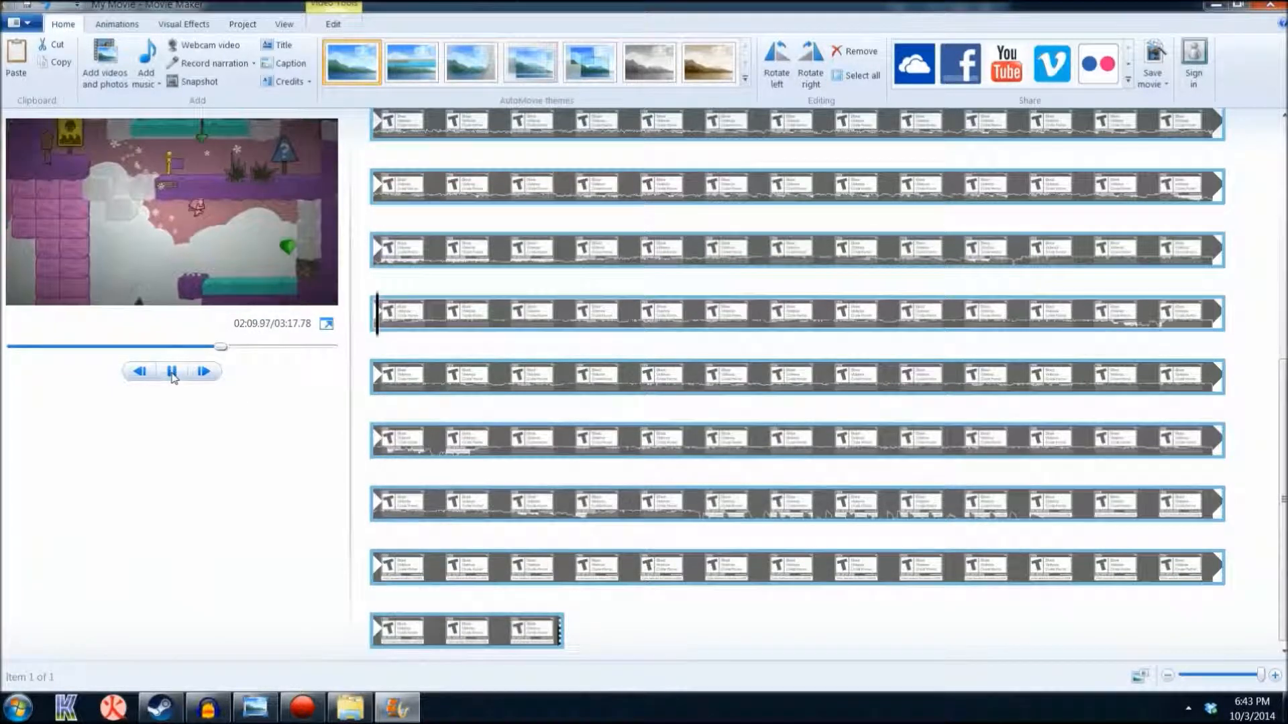
left_click(171, 372)
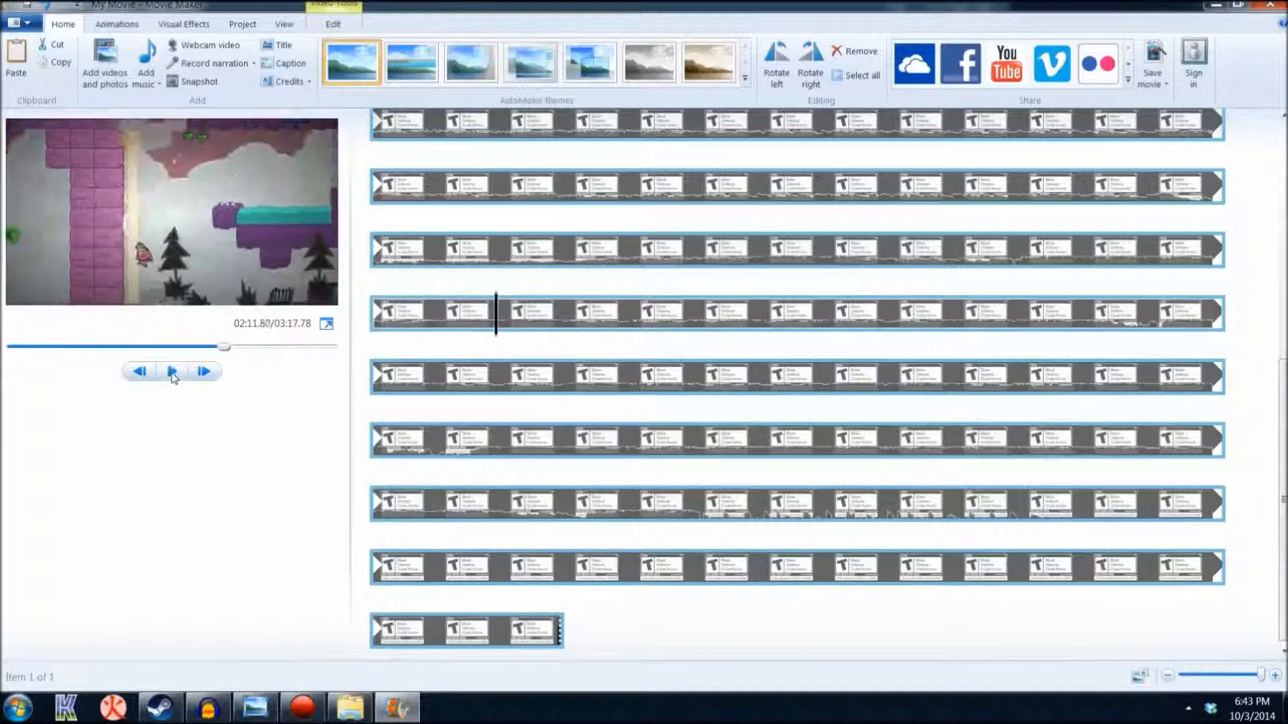
left_click(1277, 5)
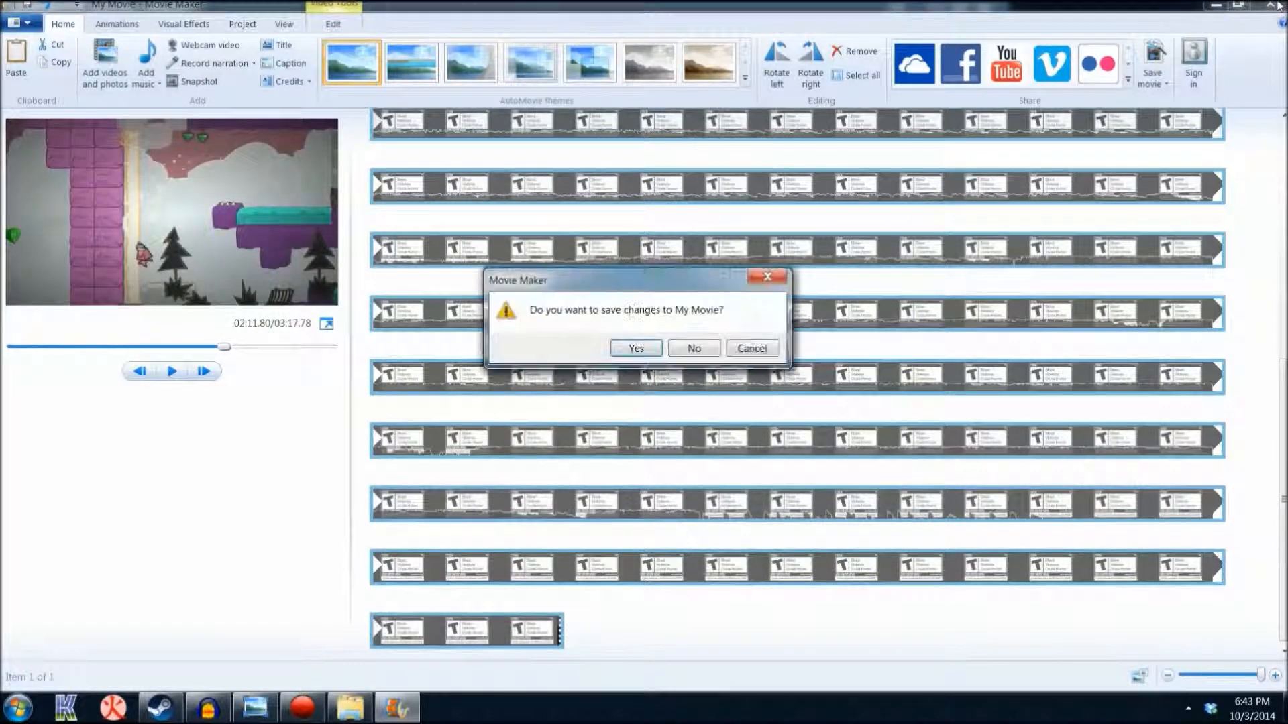
left_click(694, 348)
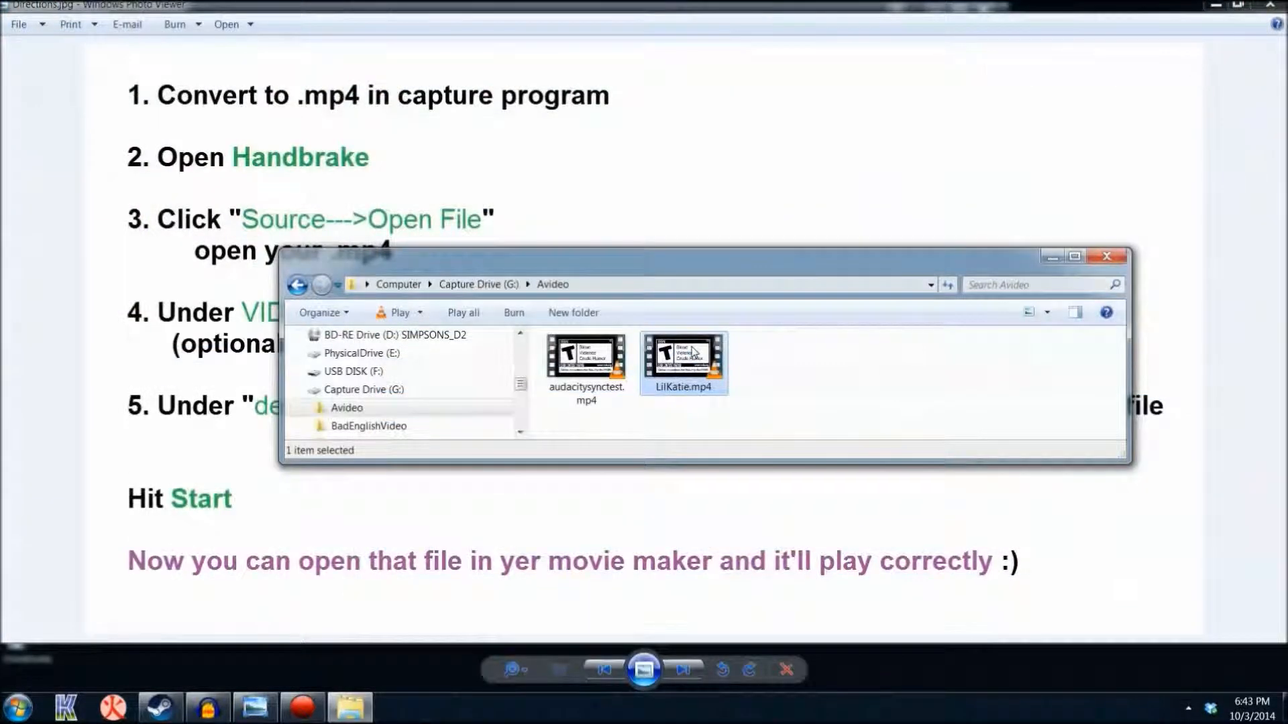
Close the Directions.jpg picture and show the recordings available for MP4 export in Hauppauge Capture
left_click(786, 124)
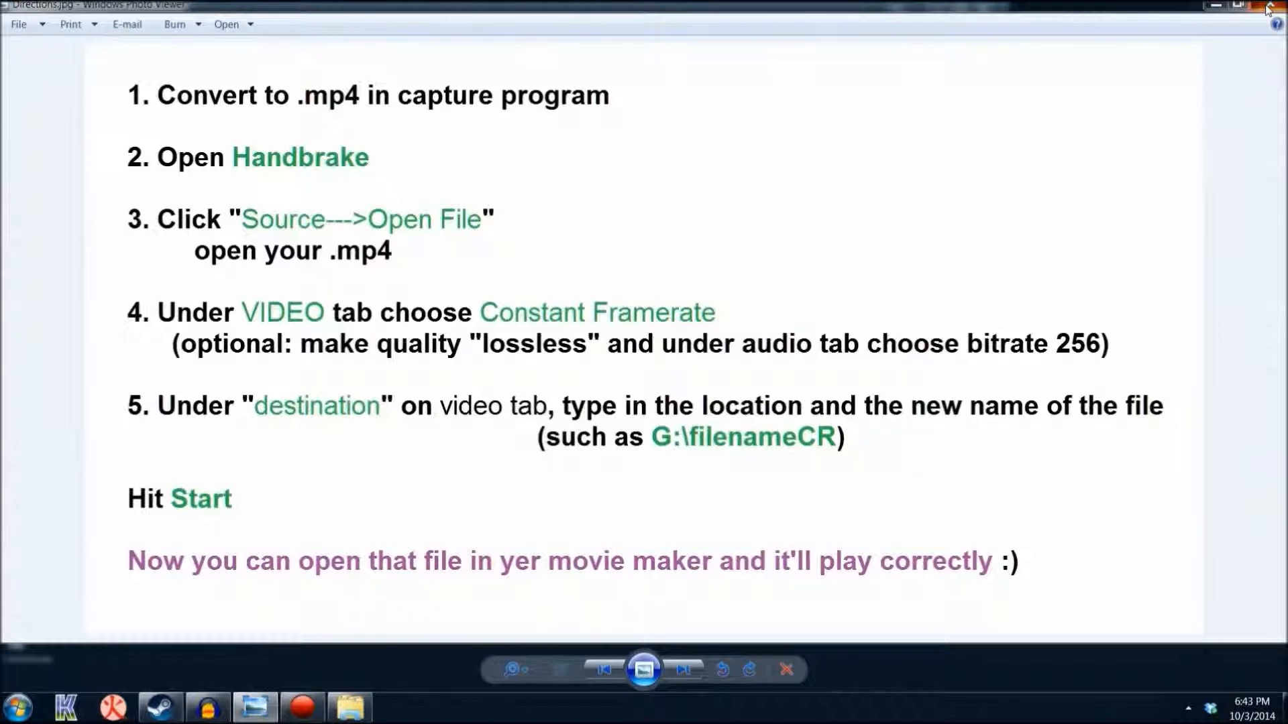
left_click(1268, 8)
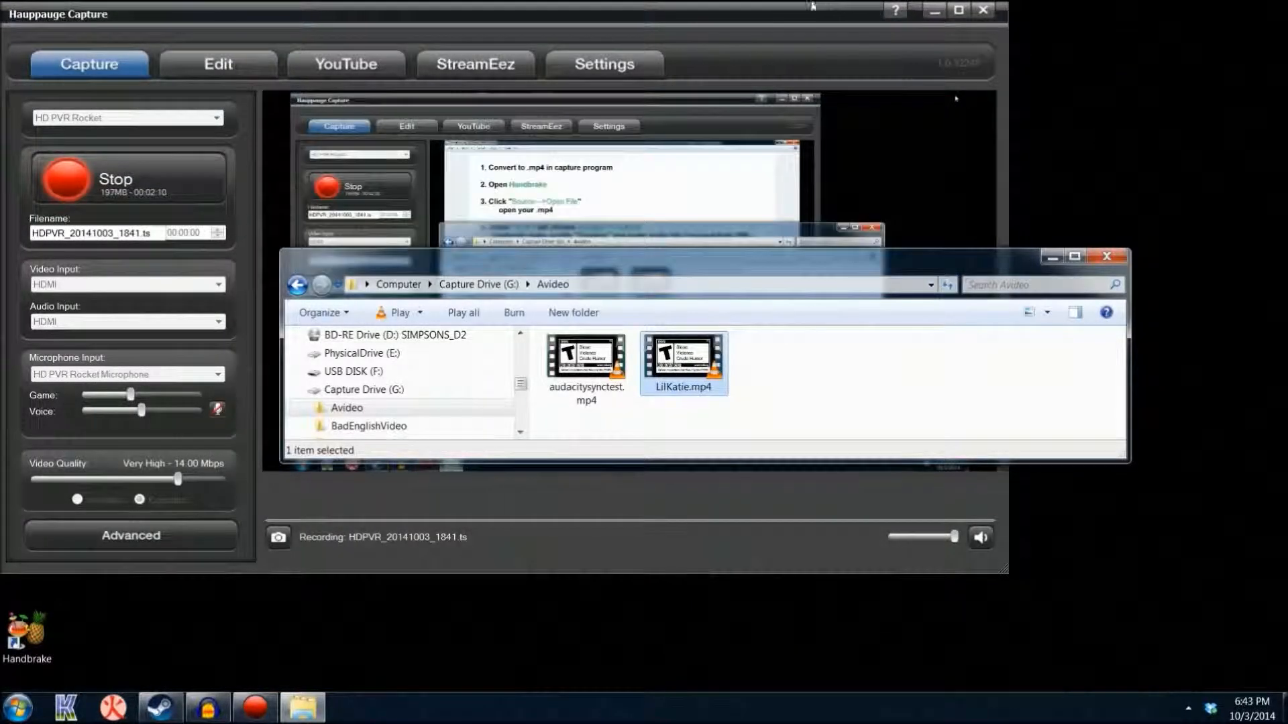
left_click(811, 16)
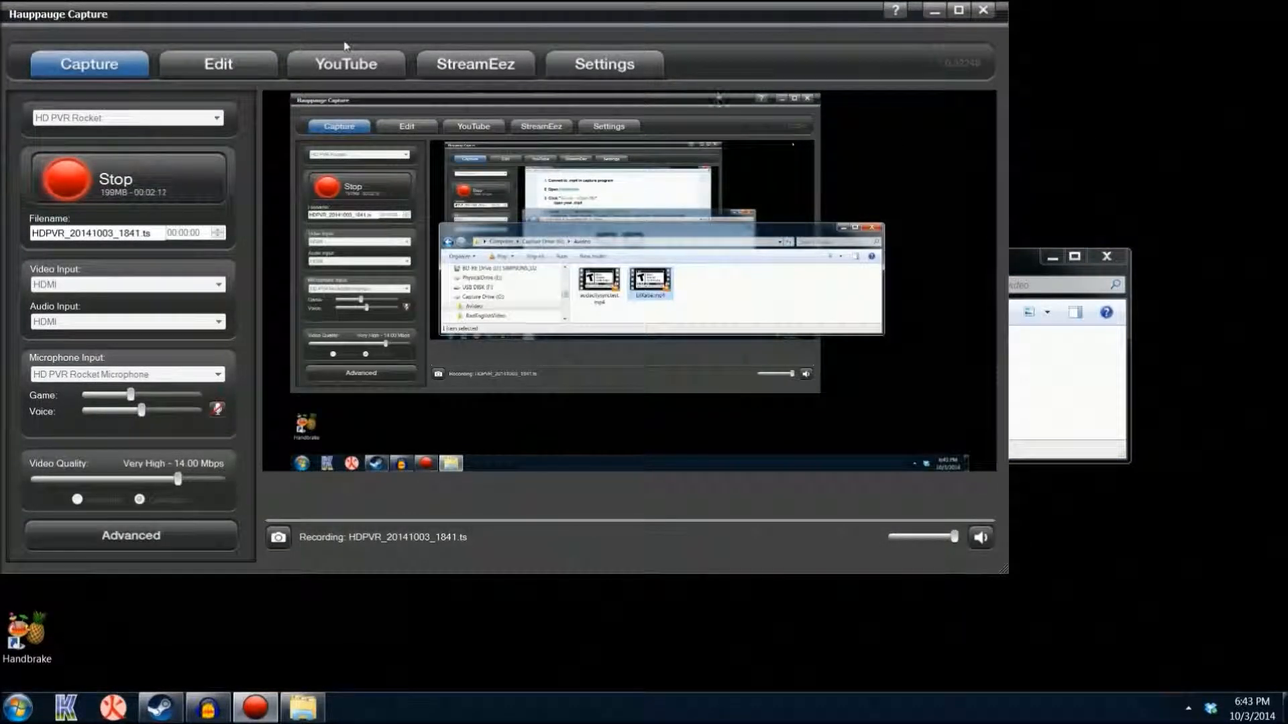
left_click(218, 65)
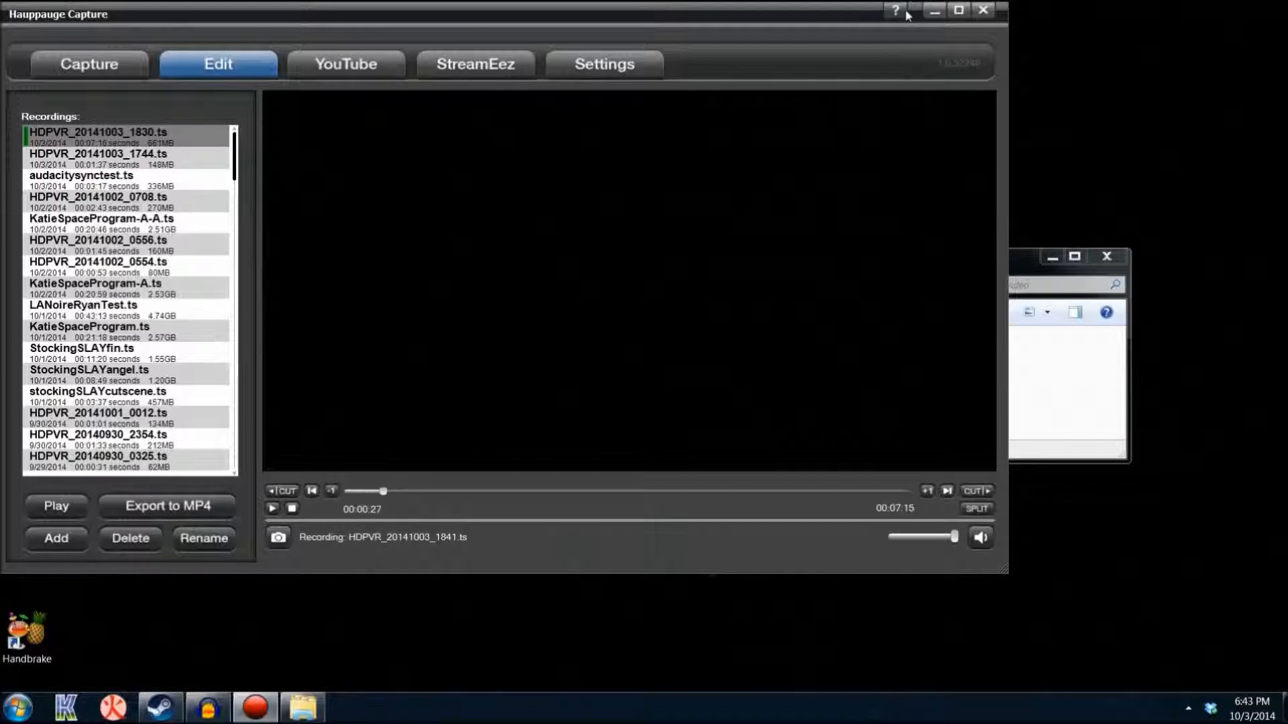
Launch HandBrake from the desktop
left_click(1023, 266)
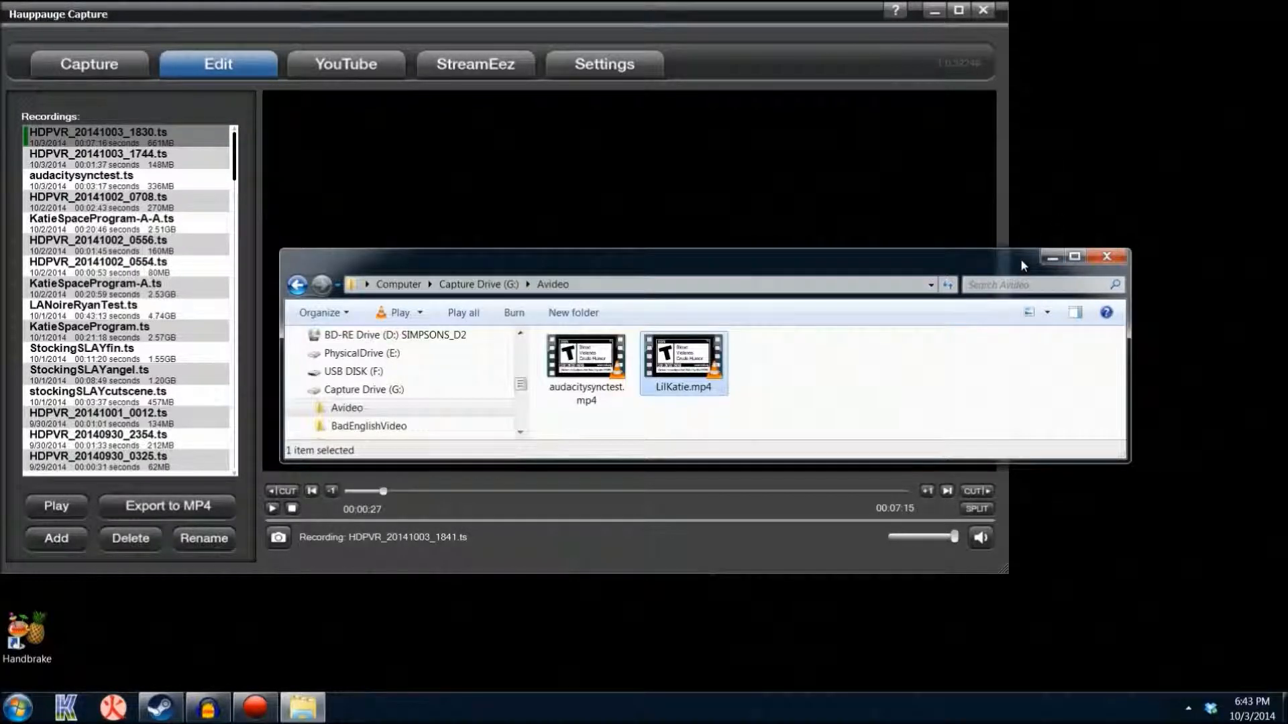
left_click(25, 633)
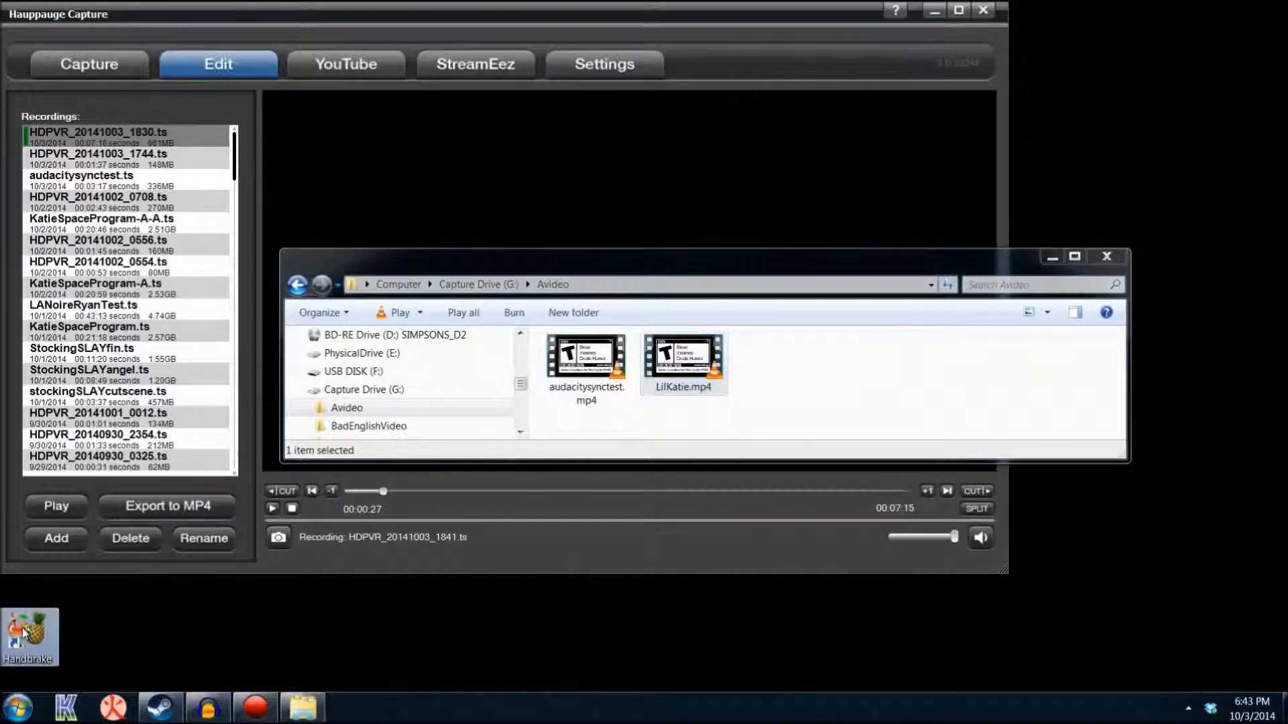
double_click(23, 632)
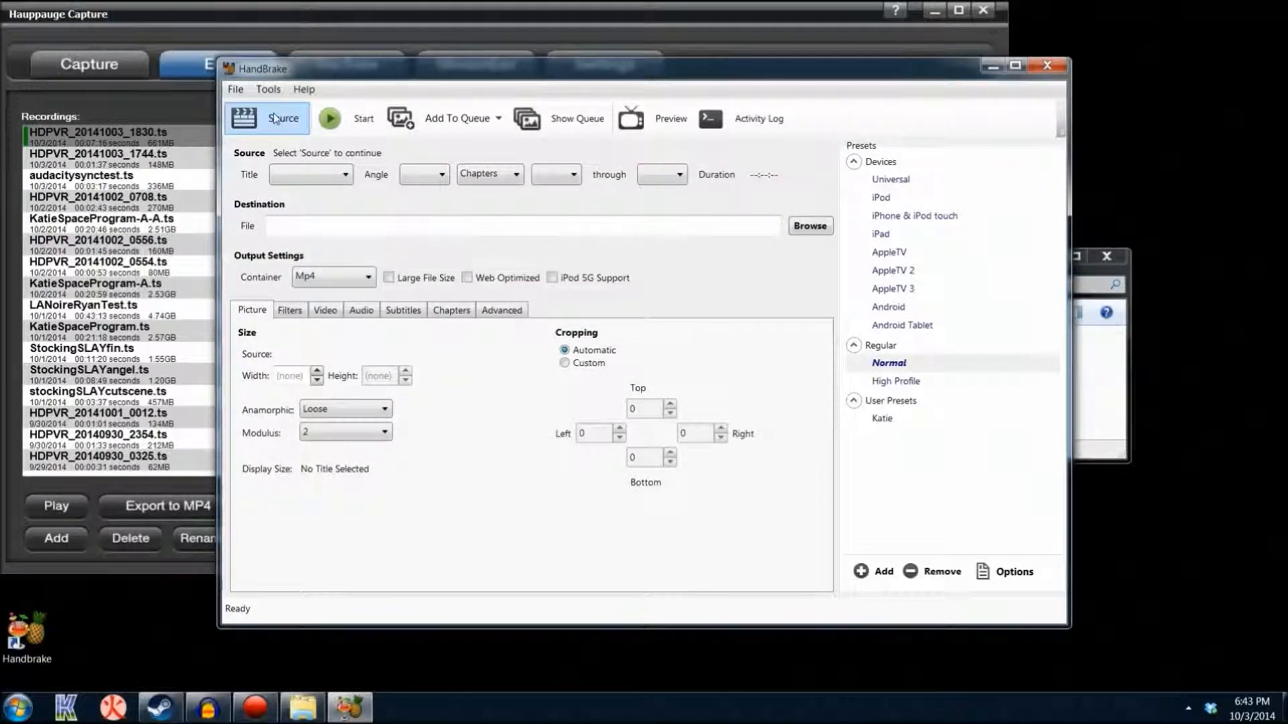
Show the file chooser for opening a source video file and dismiss it without choosing one
left_click(274, 120)
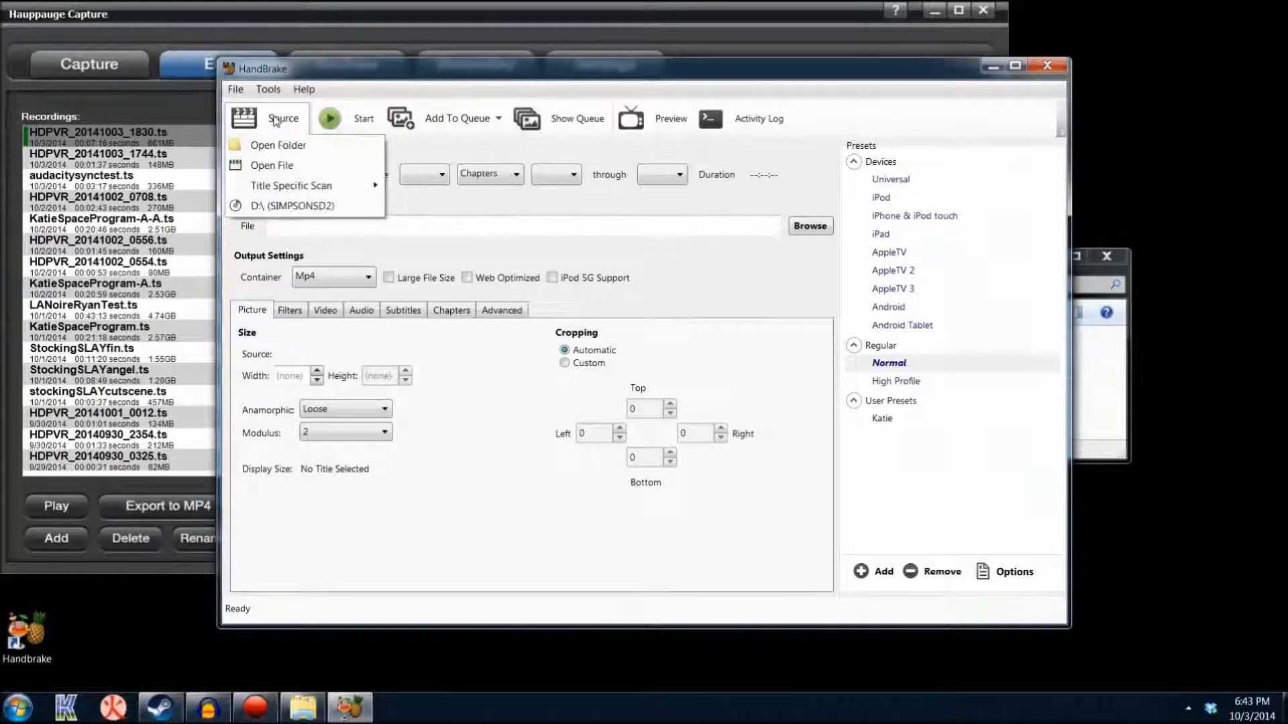
left_click(283, 168)
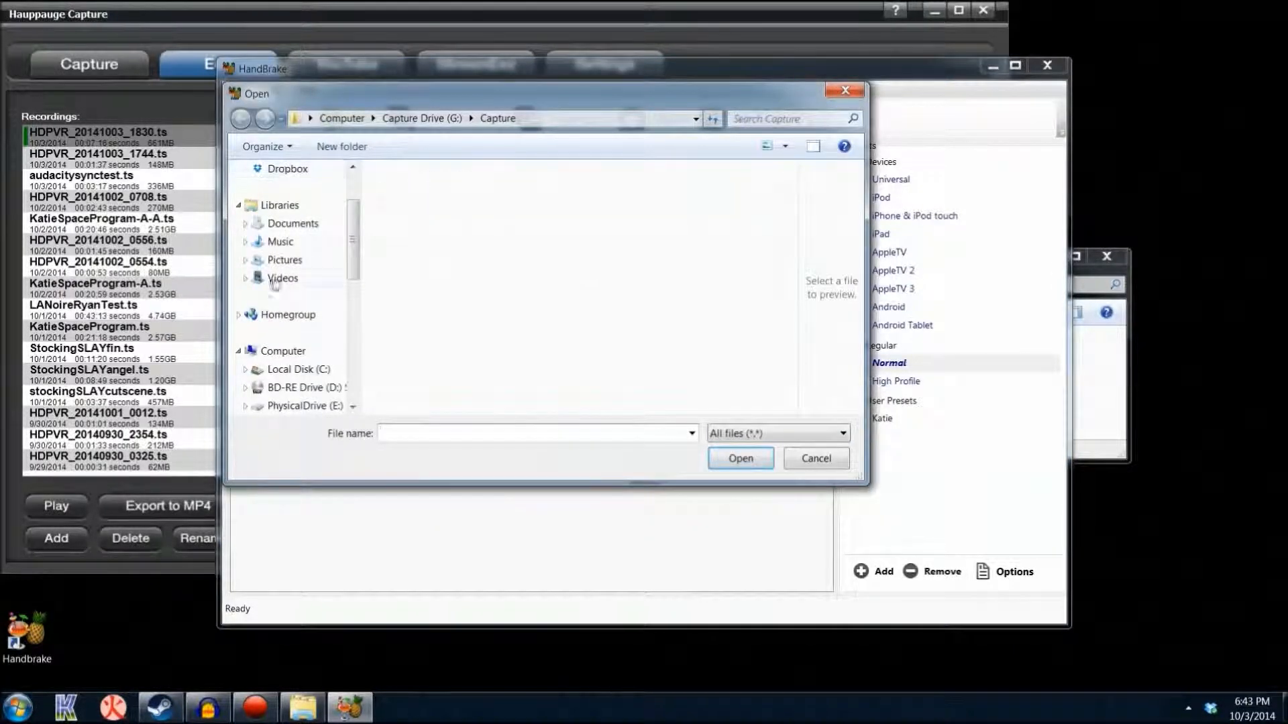
left_click(844, 90)
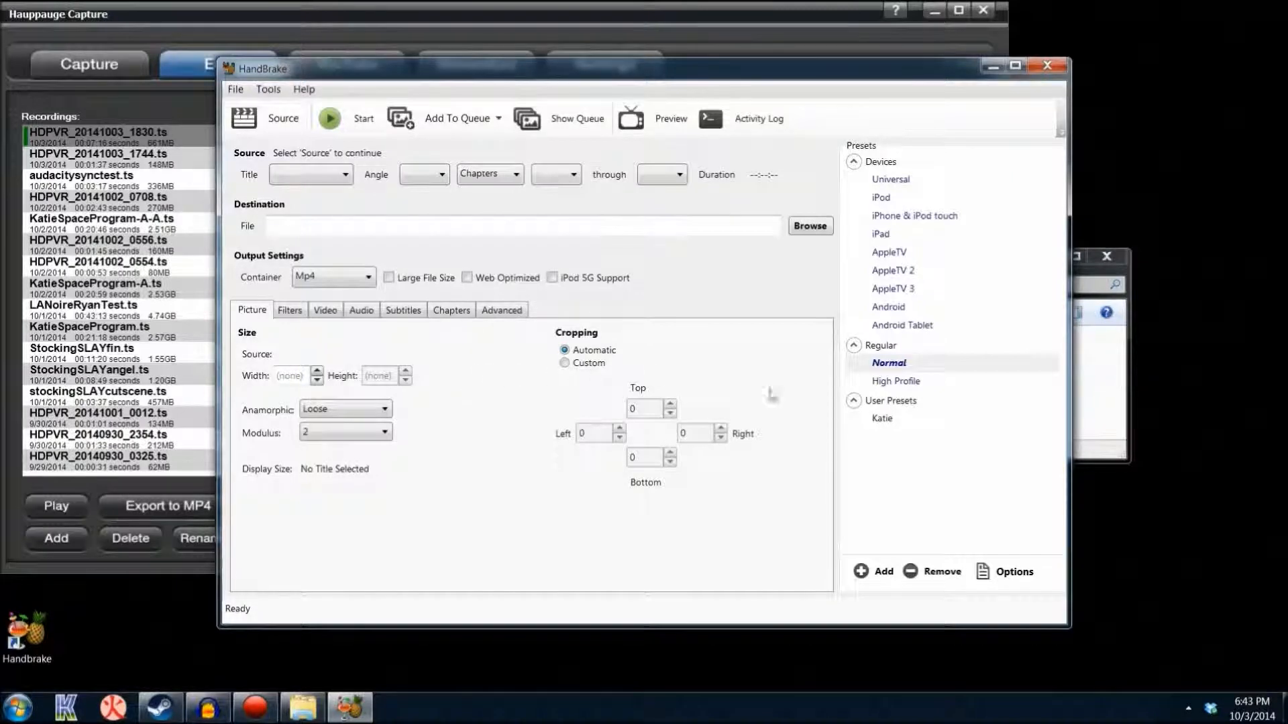
Apply the custom user preset and review its video framerate, quality and audio bitrate settings
left_click(881, 419)
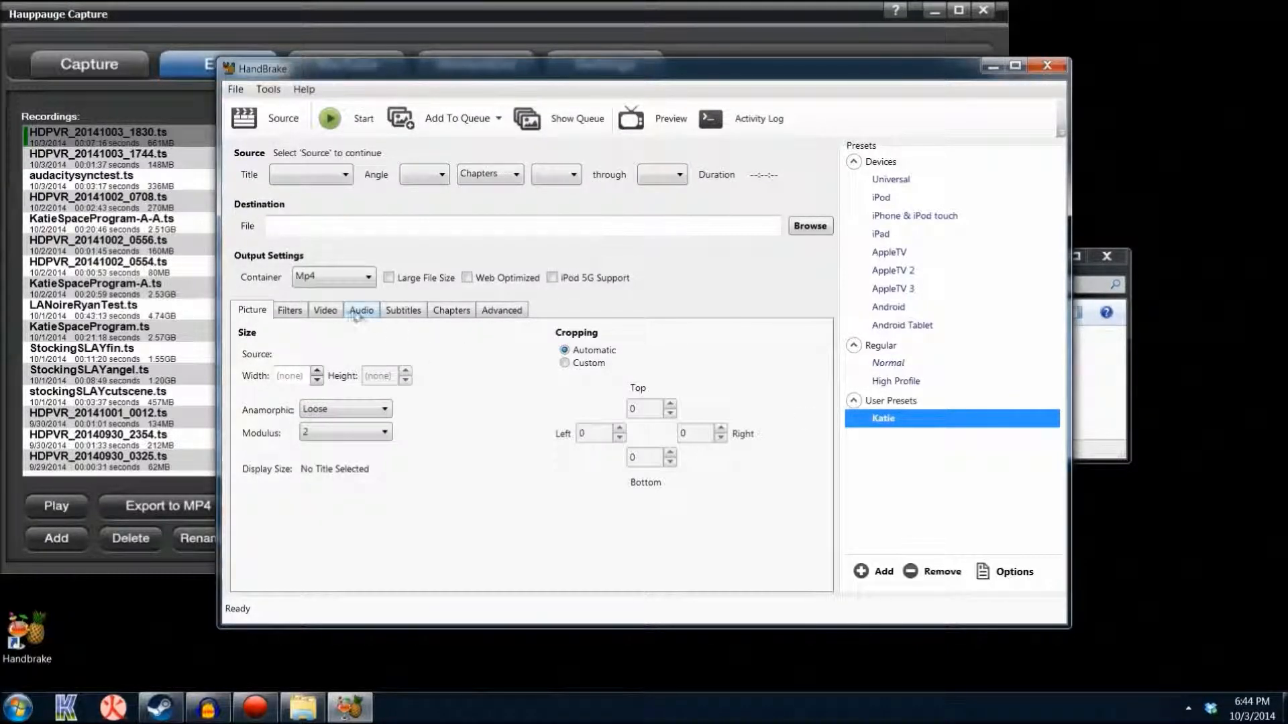
left_click(324, 312)
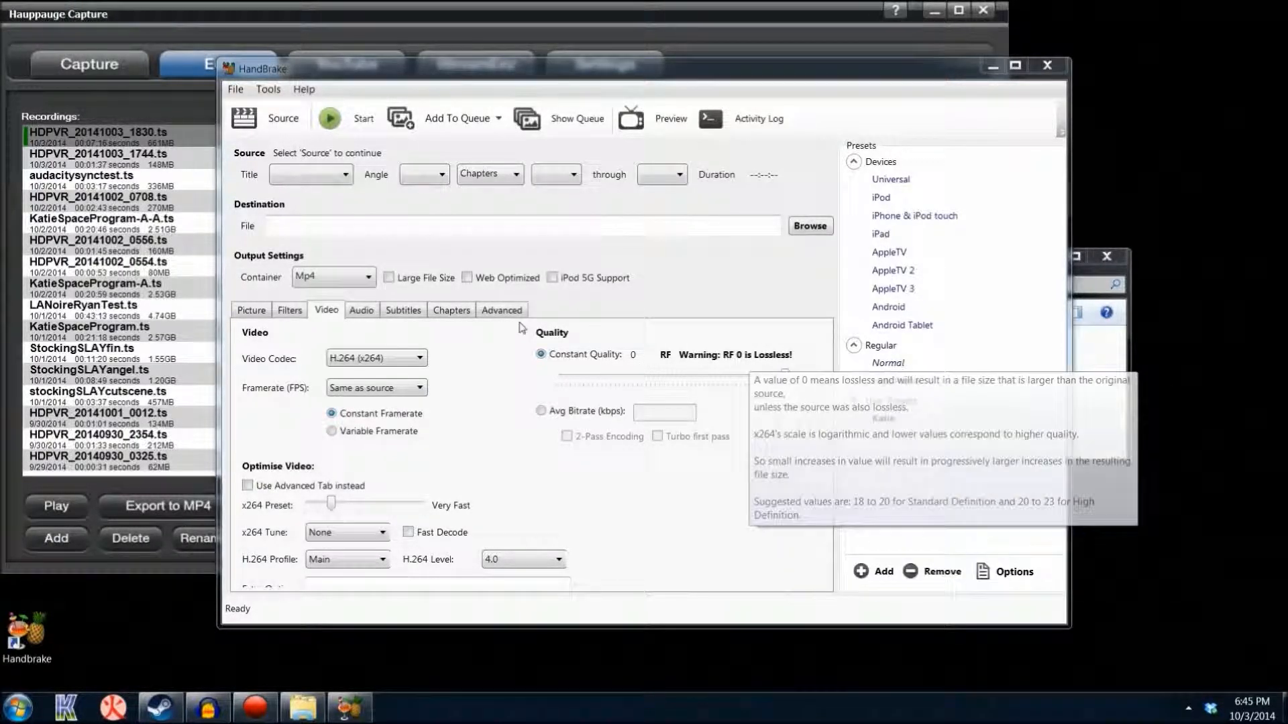
left_click(368, 313)
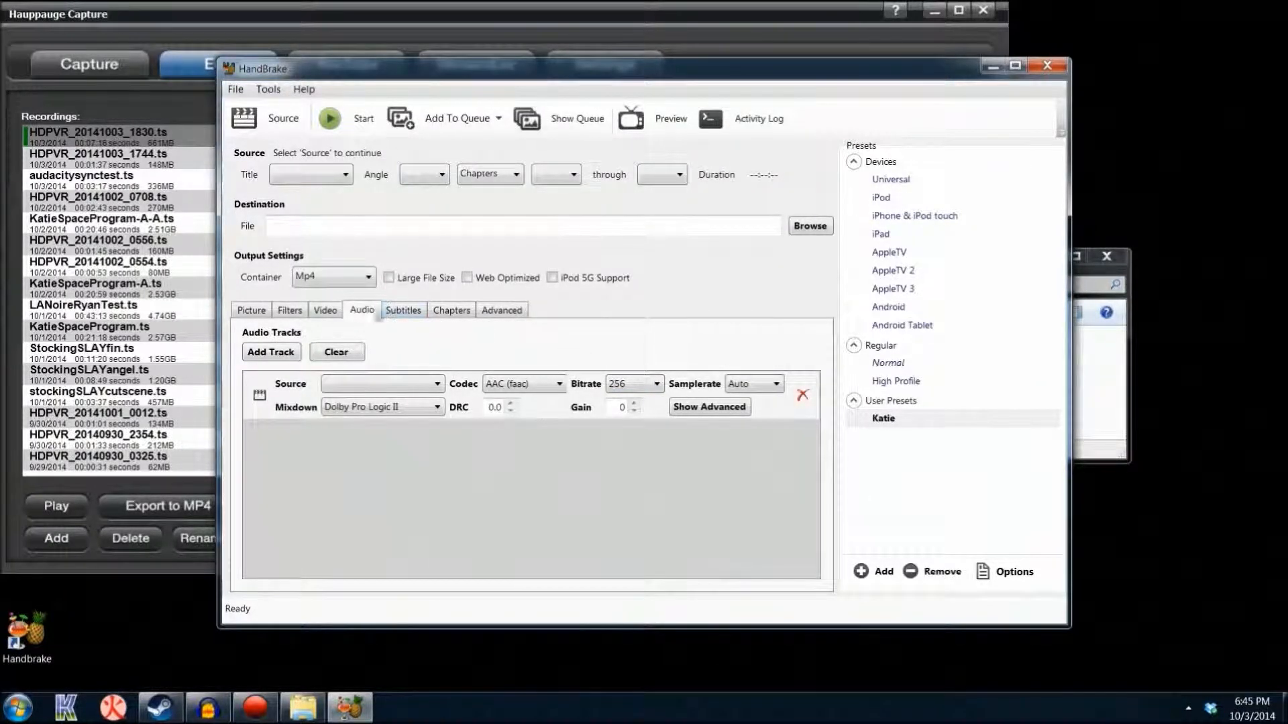
left_click(326, 313)
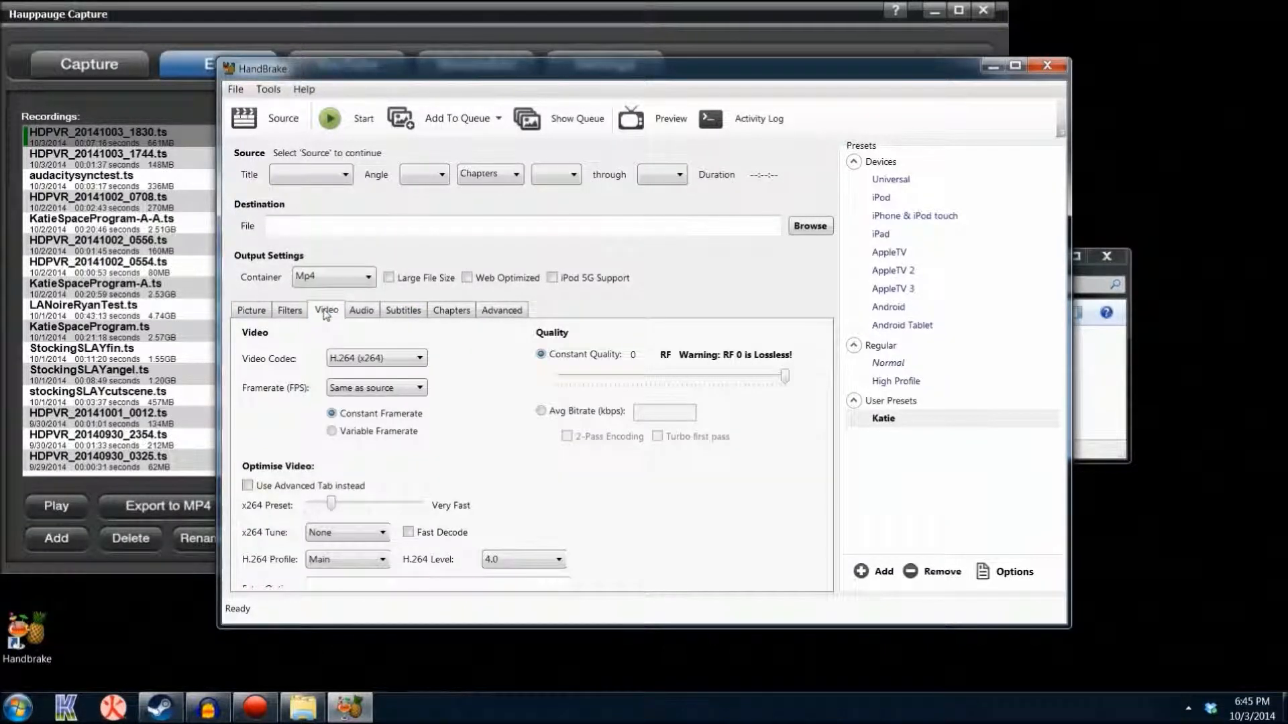
Set the output destination file to G:\newnameforthefile
left_click(409, 221)
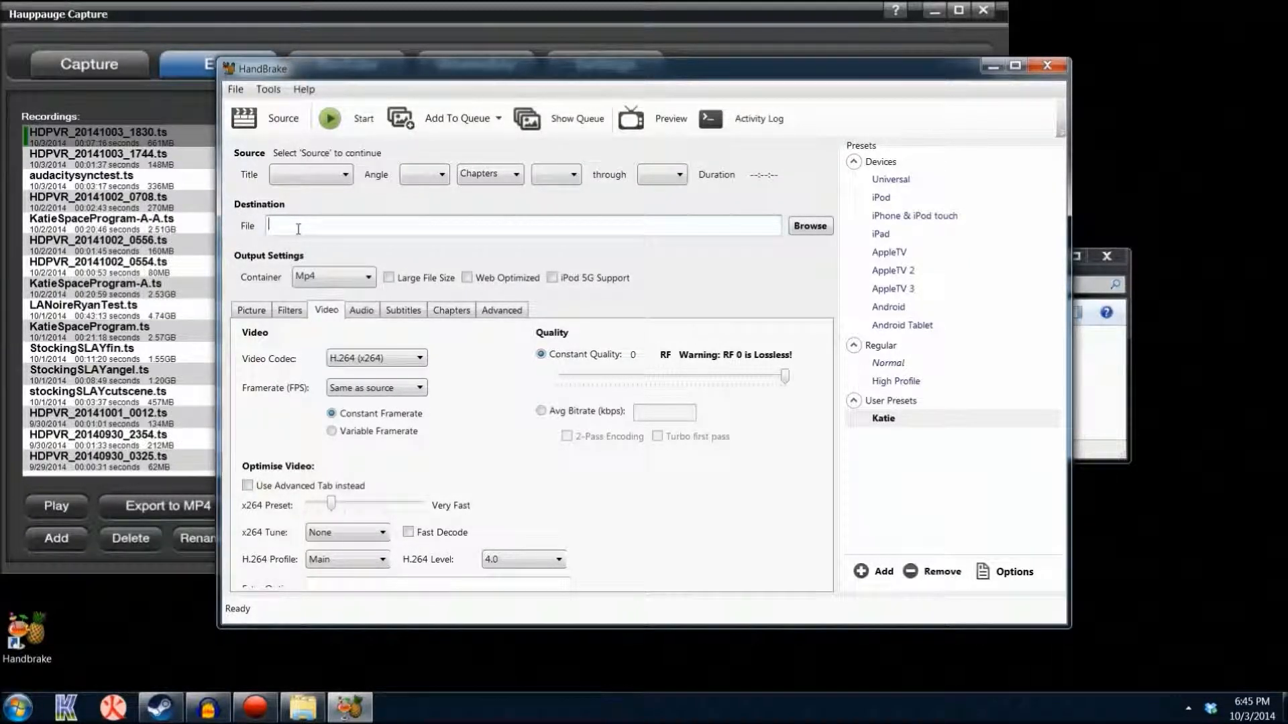
type("G:\\newnameforthefile")
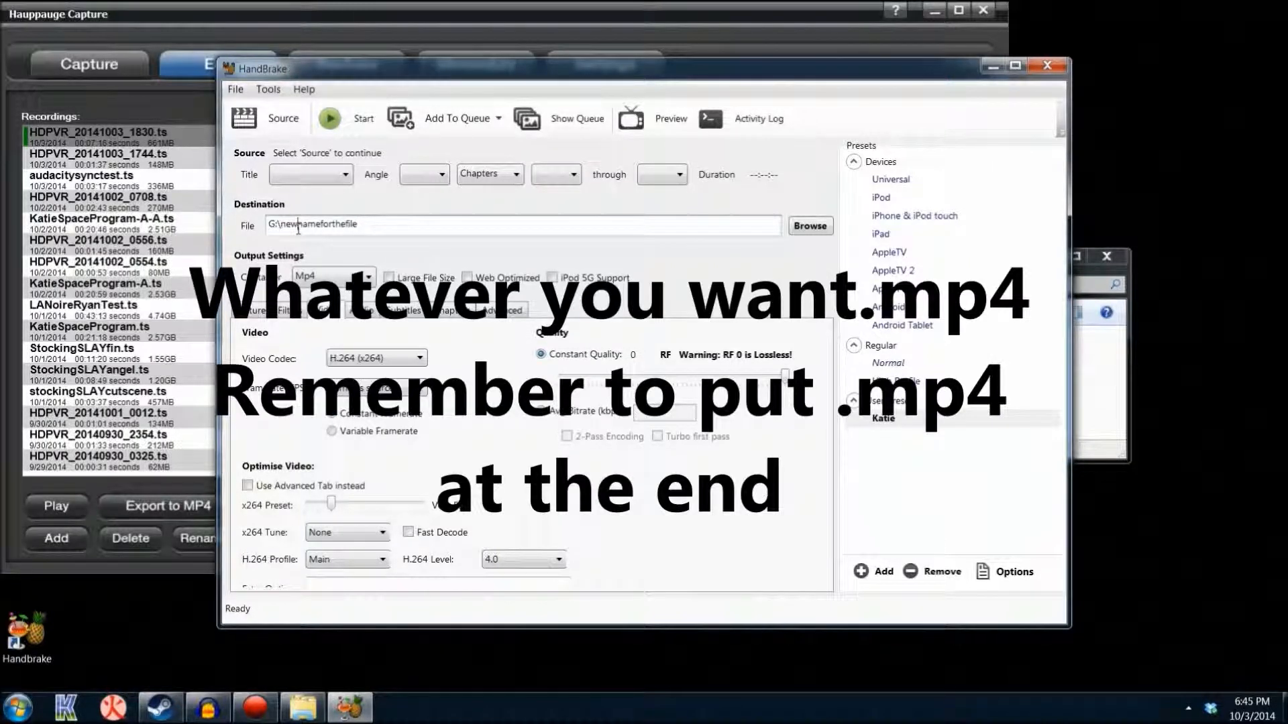
Clear the destination file path and close HandBrake
double_click(403, 239)
key("BackSpace")
key("BackSpace")
key("BackSpace")
key("BackSpace")
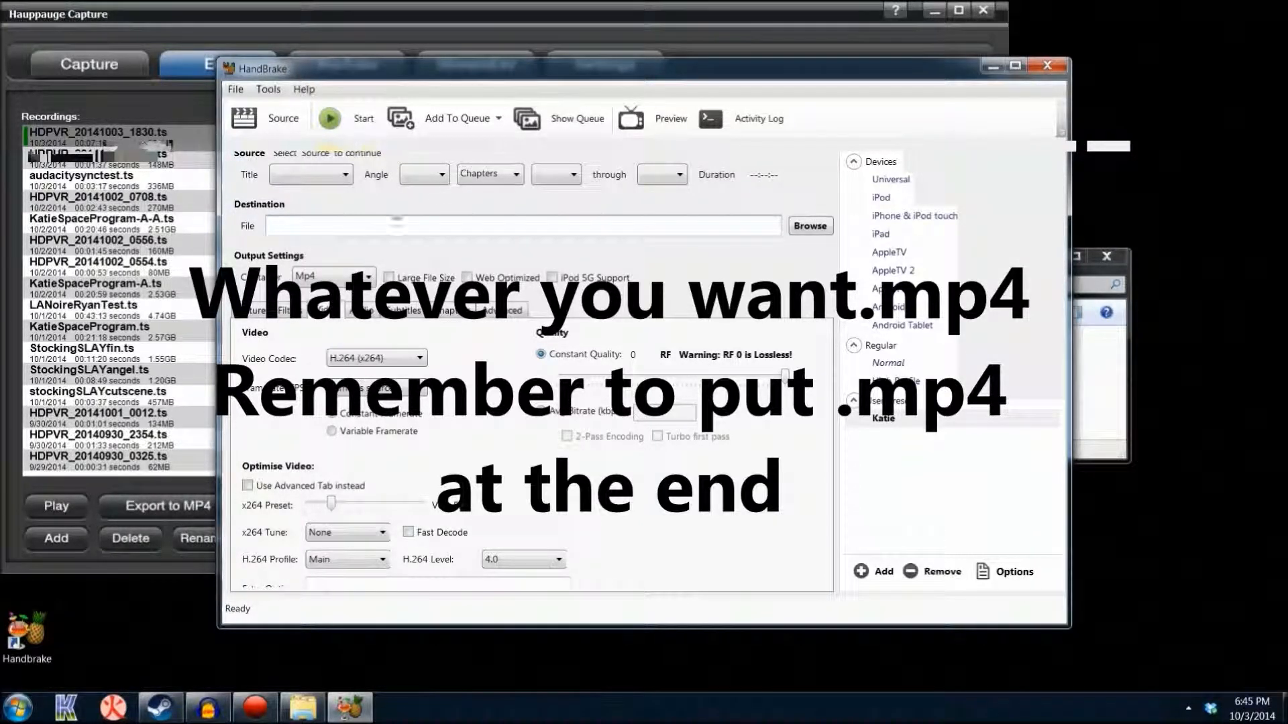
left_click(1058, 69)
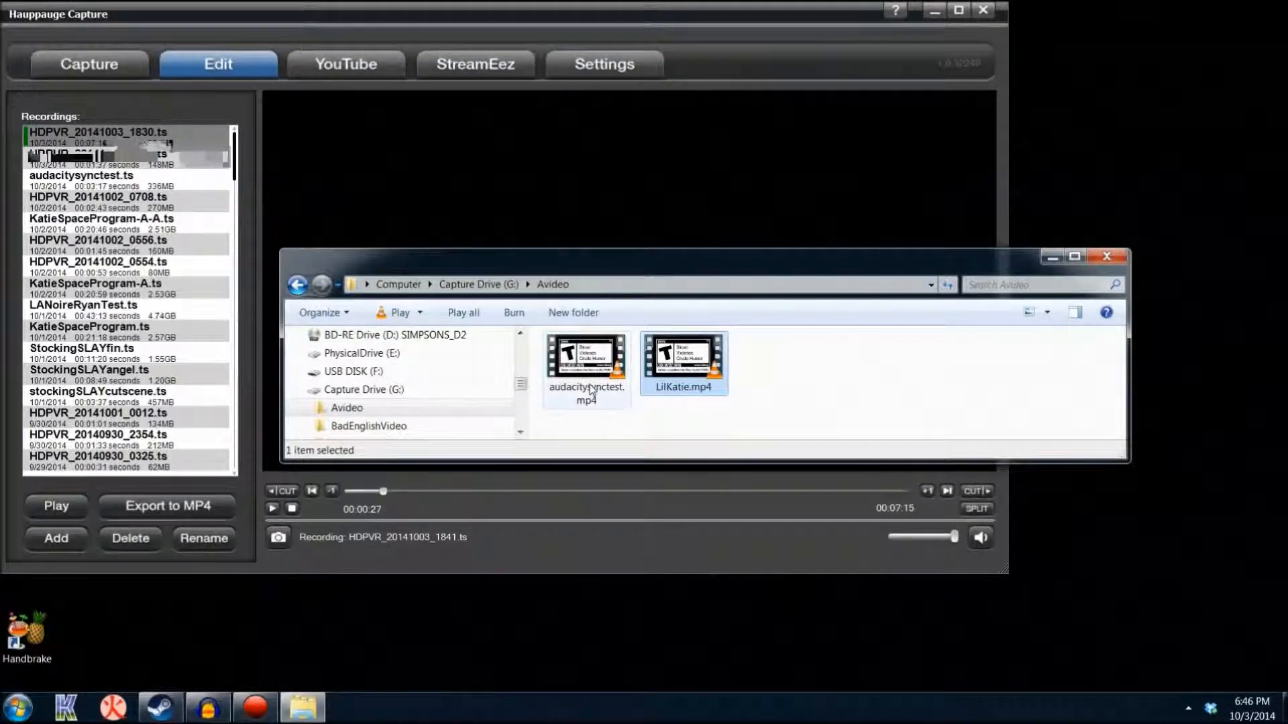
mouse_move(704, 389)
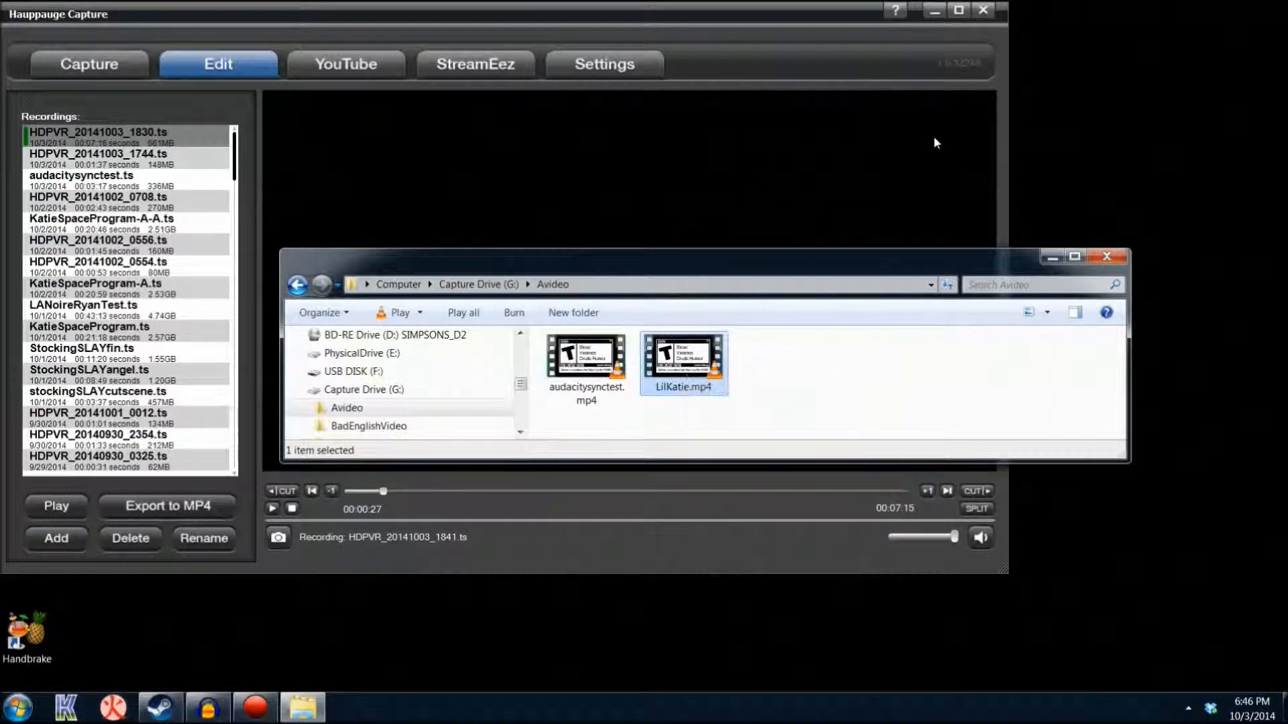
left_click(1104, 86)
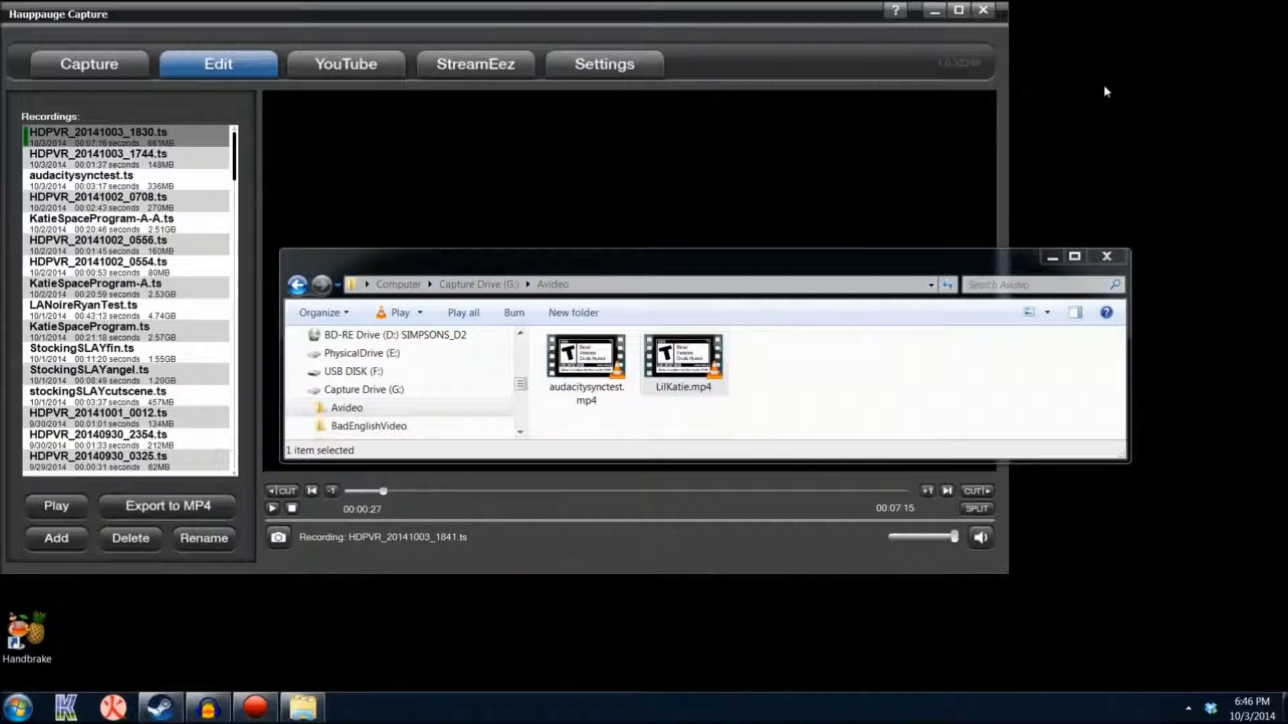
left_click(1000, 202)
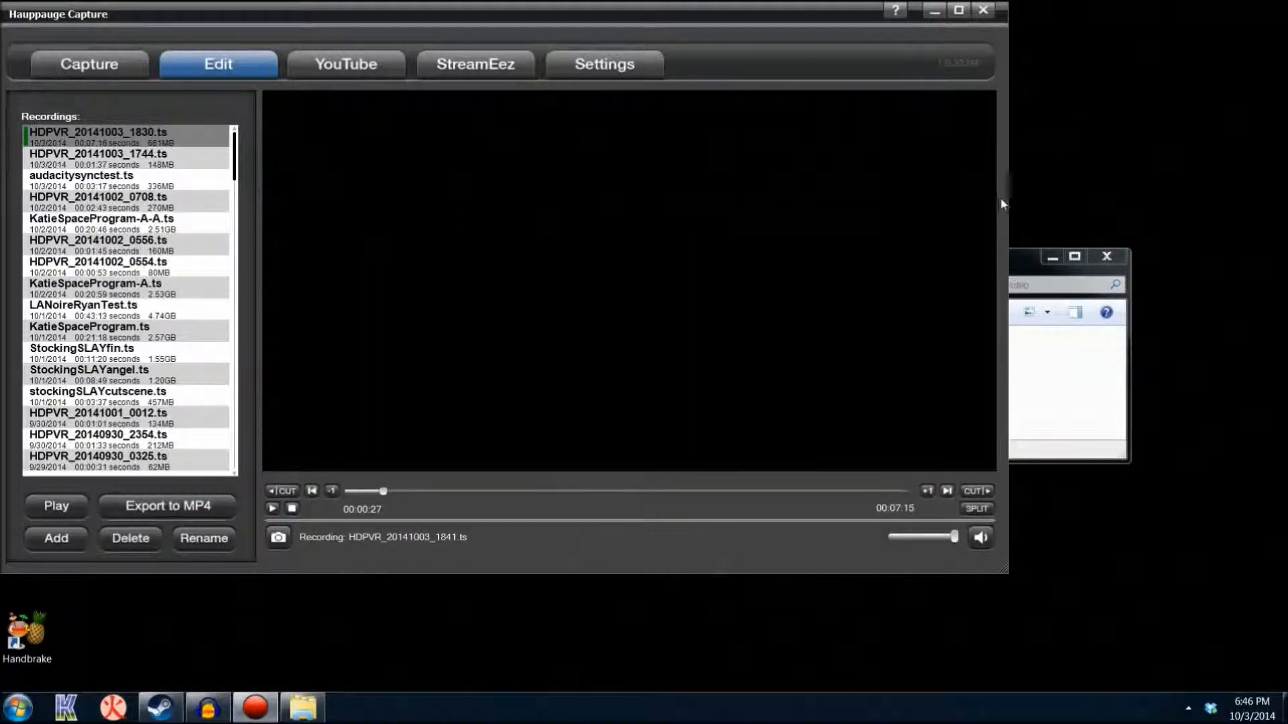